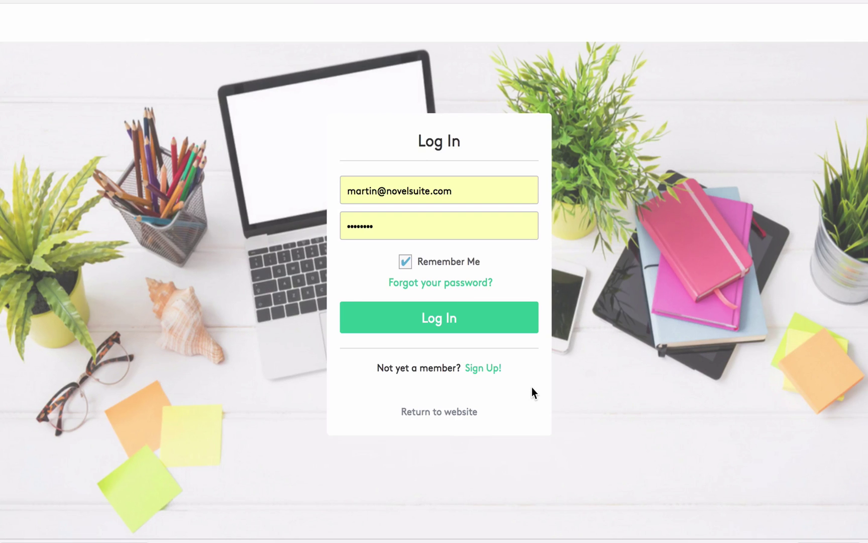
Log in to NovelSuite and expand the Novel Board section in the sidebar
click(439, 319)
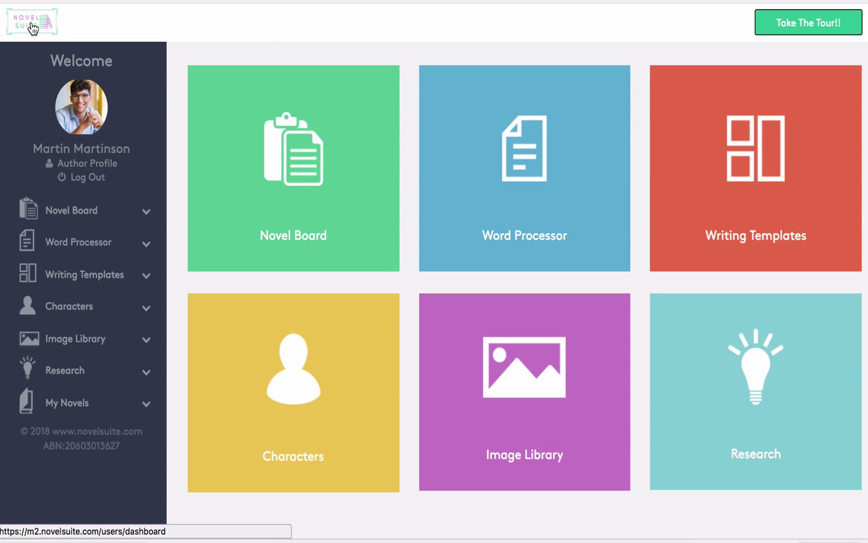
click(74, 213)
Start a new book titled 'Nothing to Fear' in the Fantasy category
click(76, 240)
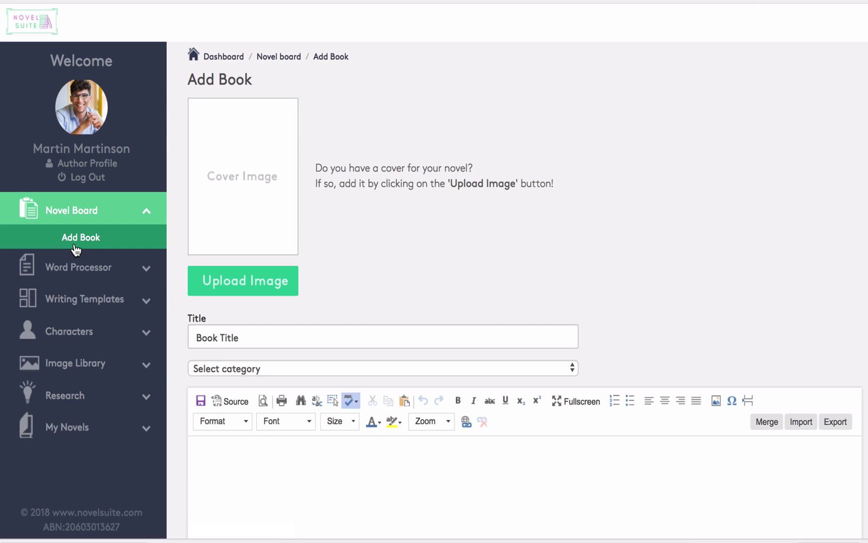
text(Nothing to Fear)
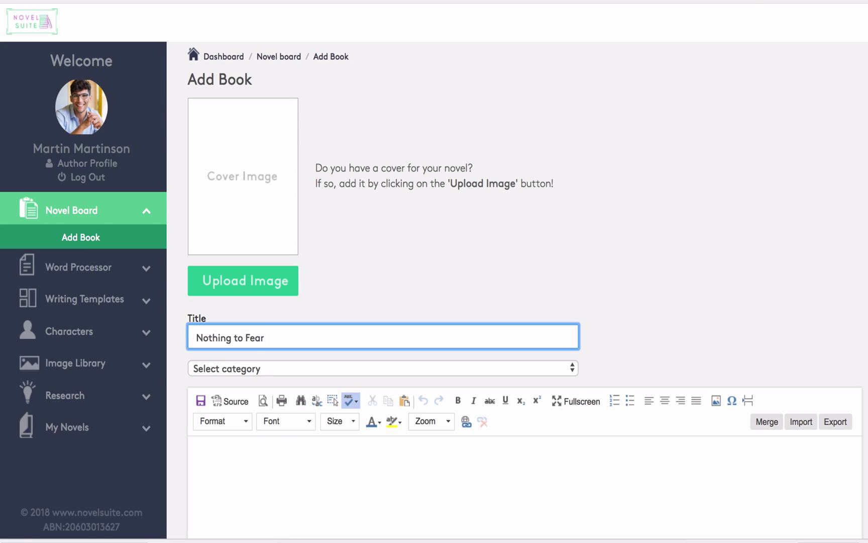
click(390, 363)
click(369, 409)
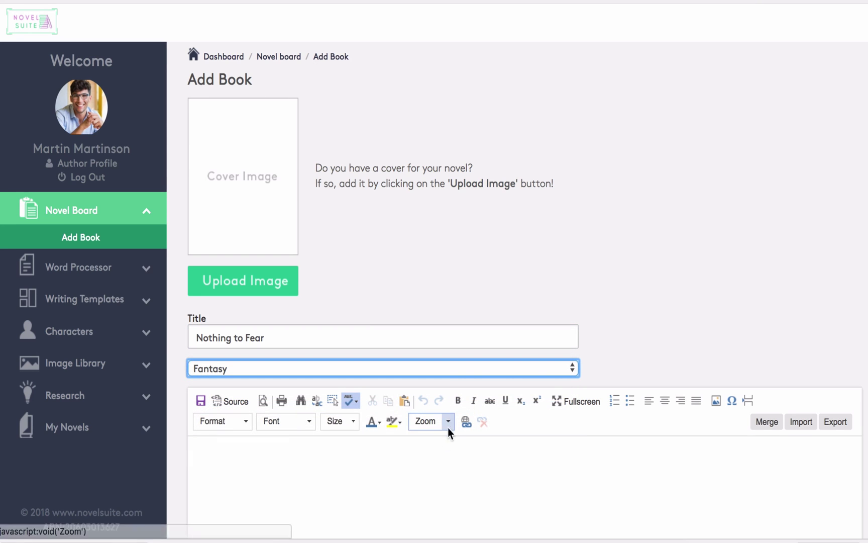
Paste the two-line opening blurb about Igor into the description editor
click(395, 471)
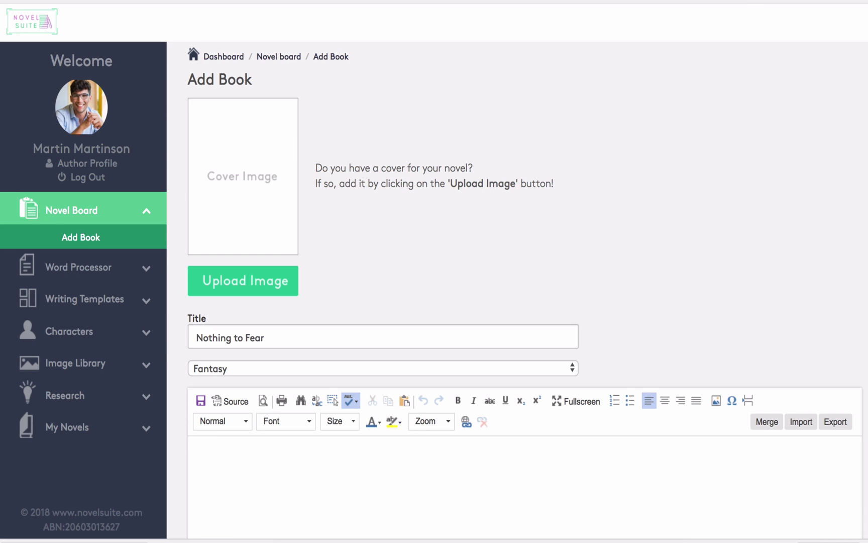
click(296, 471)
text(When Igor first laid eyes on the old woman in the tavern he could not have imagined how she would open up his world. He'd carried the light bearing tradition on for decades, and had never discovered what she was about to show him.)
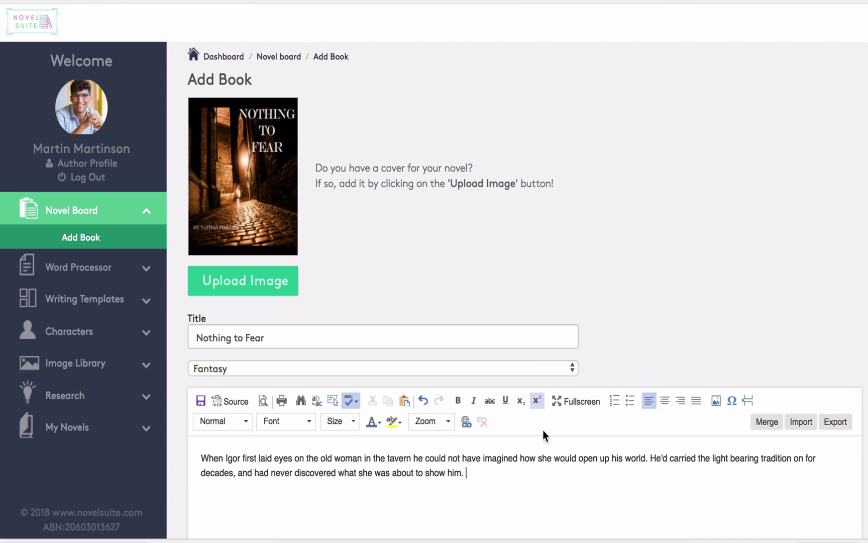
scroll(637, 507, down, 5)
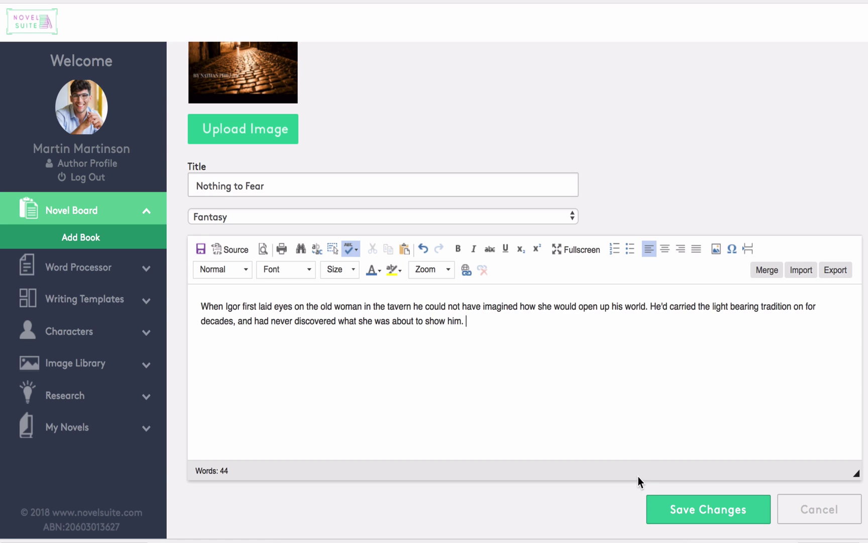
Save the Nothing to Fear book, confirm it in the book list, and show the Template List
click(696, 519)
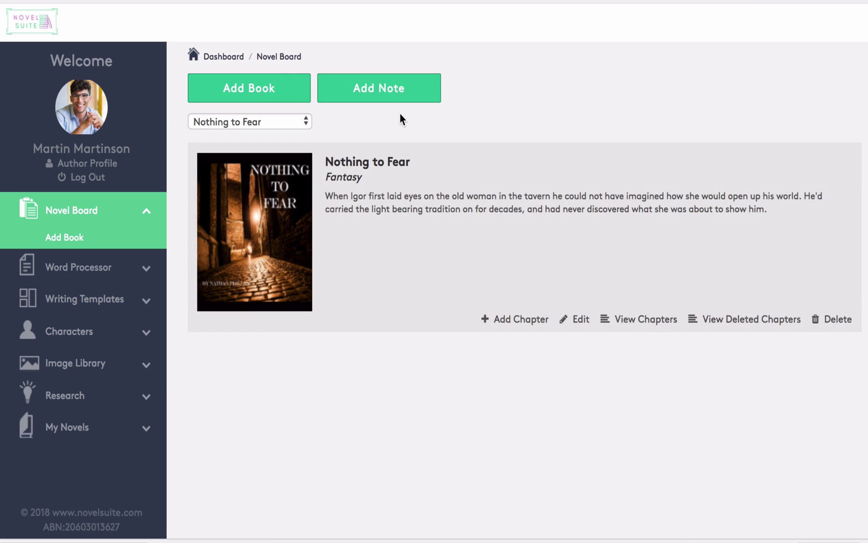
click(302, 122)
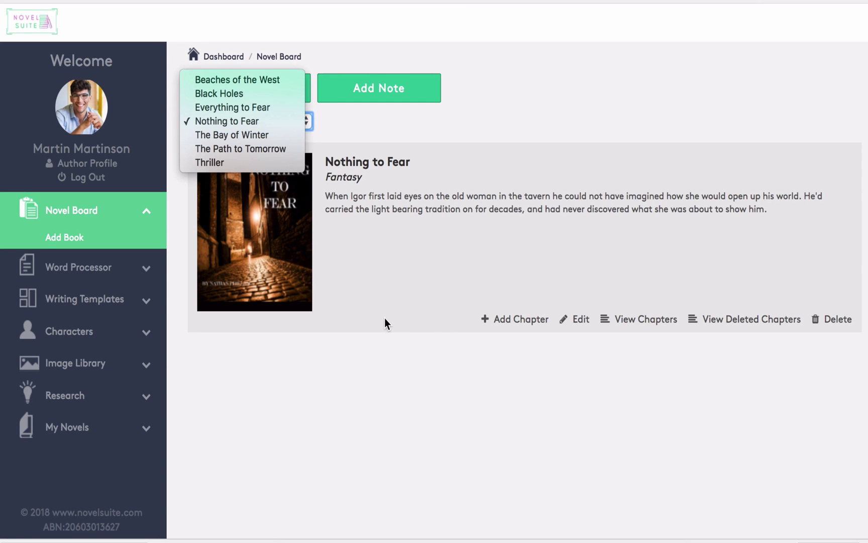
click(465, 363)
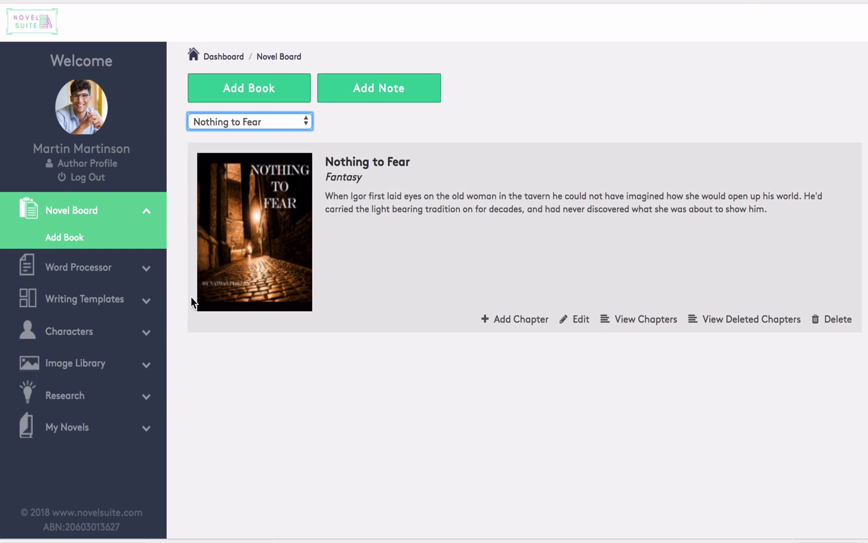
click(83, 295)
click(84, 300)
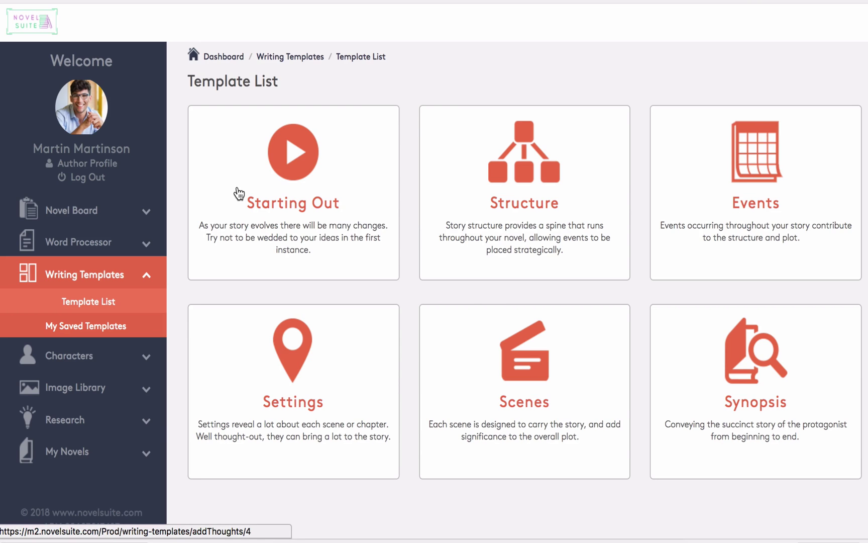
Save a Starting Out template titled 'Starting Details' assigned to Nothing to Fear
click(240, 193)
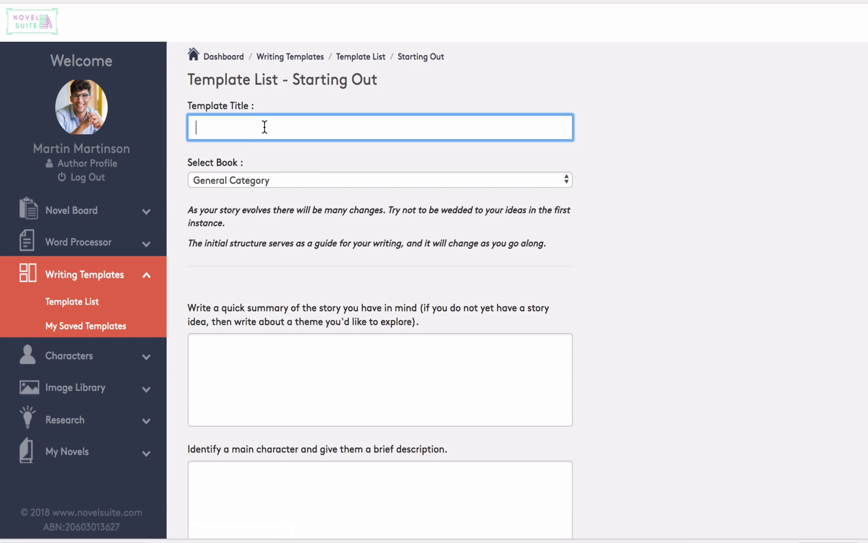
text(Starting Details)
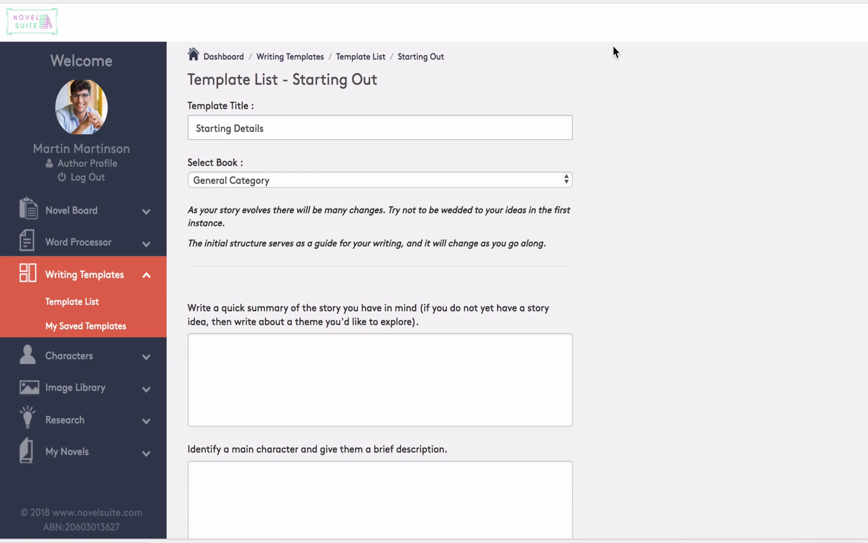
click(565, 179)
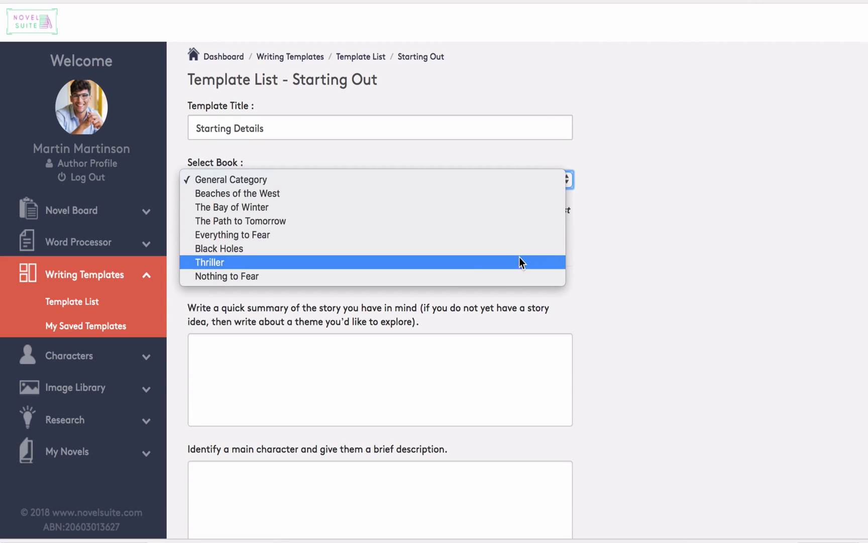
click(517, 277)
click(377, 347)
scroll(377, 347, down, 3)
scroll(376, 347, down, 1)
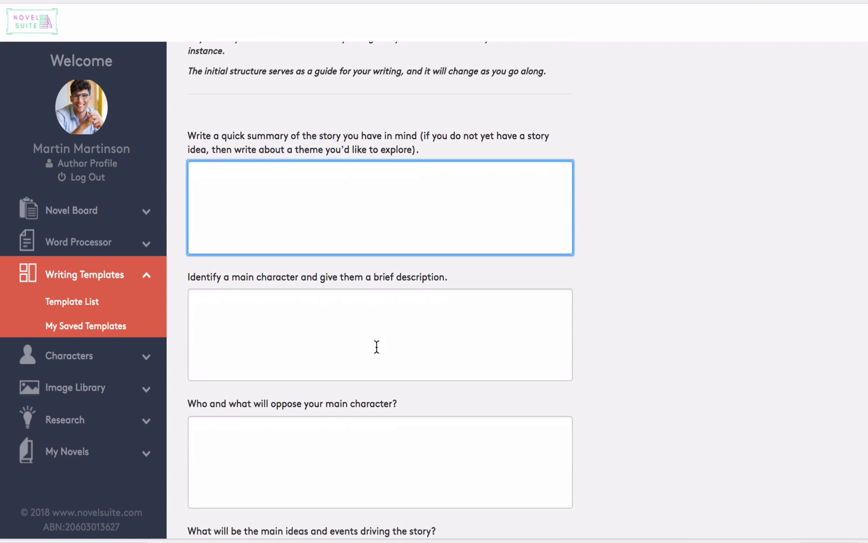
scroll(376, 347, down, 2)
scroll(376, 347, down, 5)
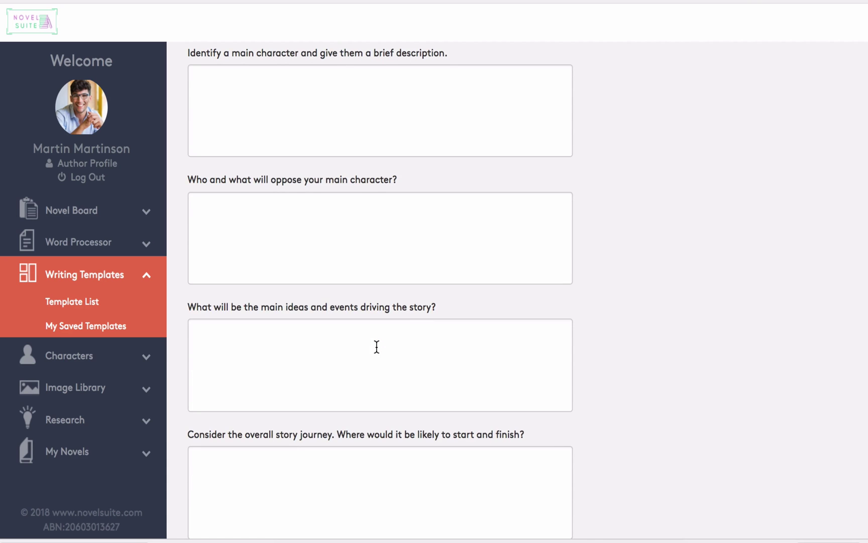
scroll(376, 347, down, 6)
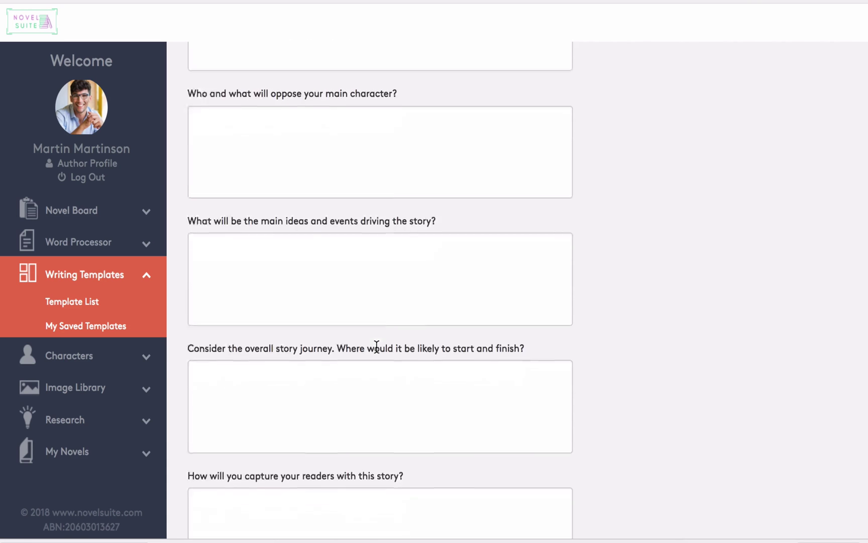
scroll(377, 346, down, 1)
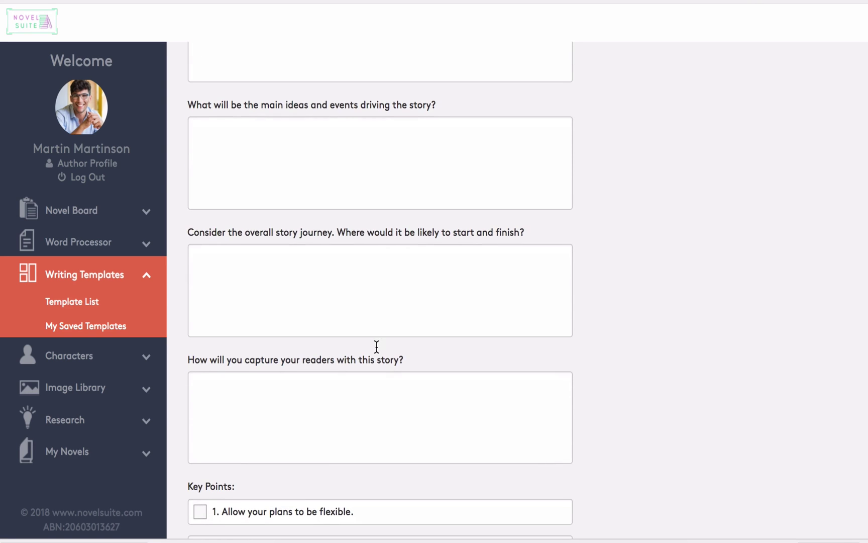
scroll(375, 346, down, 4)
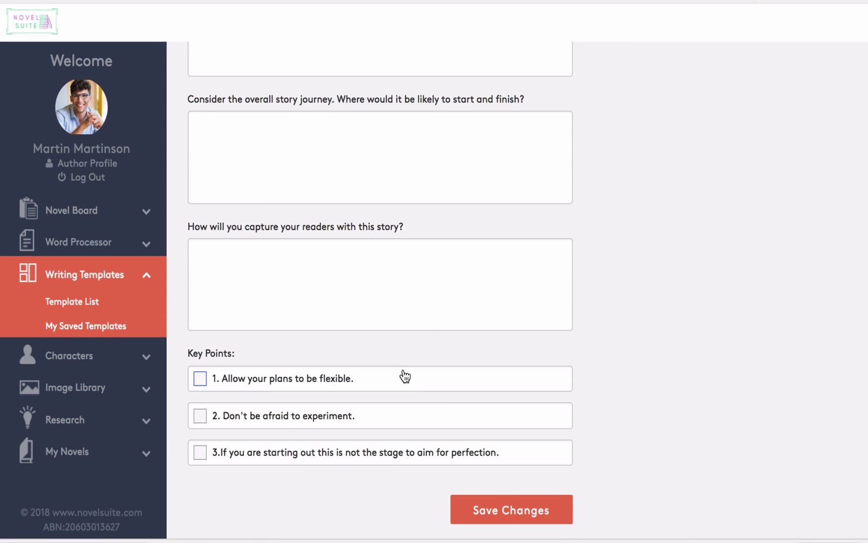
click(499, 521)
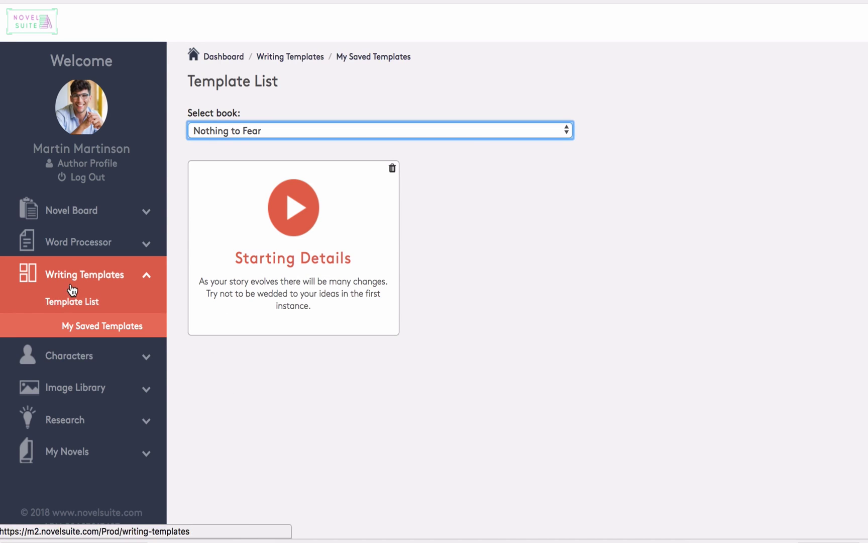
Start a Structure template titled 'Plot' assigned to Nothing to Fear
click(71, 282)
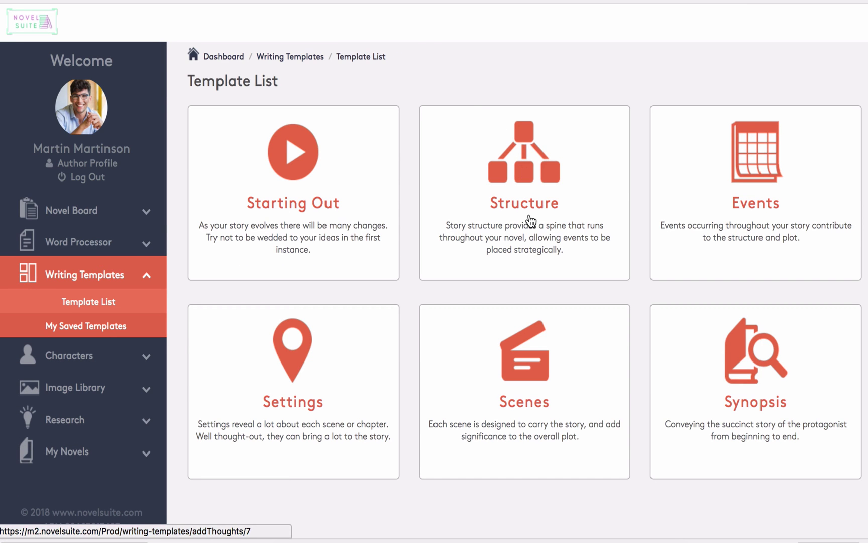
click(530, 220)
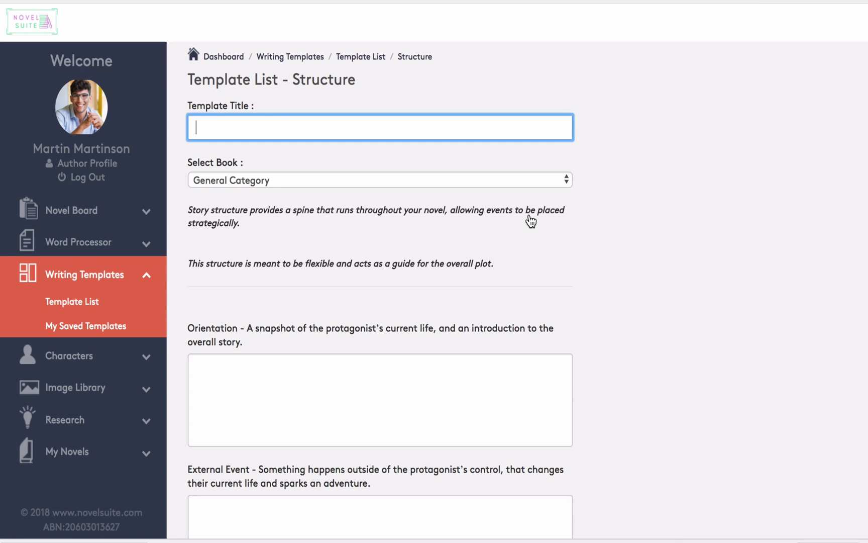
text(Plot)
click(544, 179)
click(487, 275)
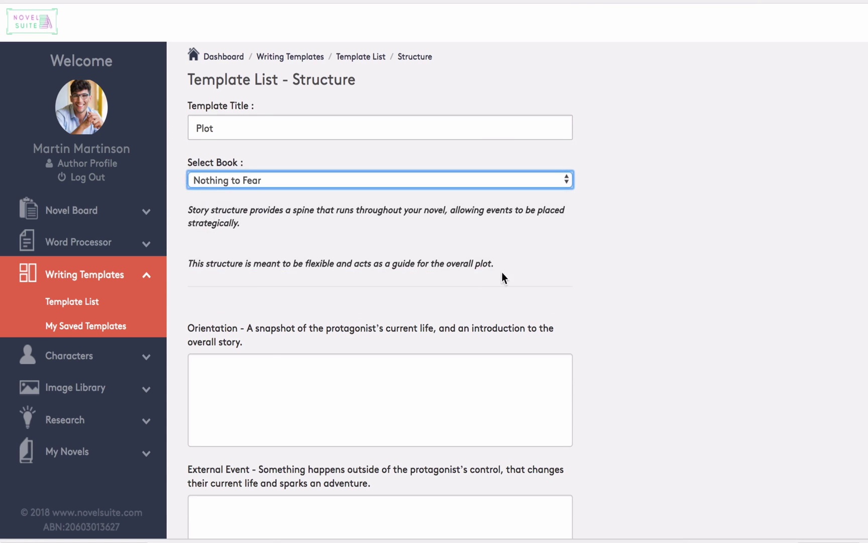
Scroll through the Plot template's prompts from External Event down to Resolution
scroll(675, 274, down, 5)
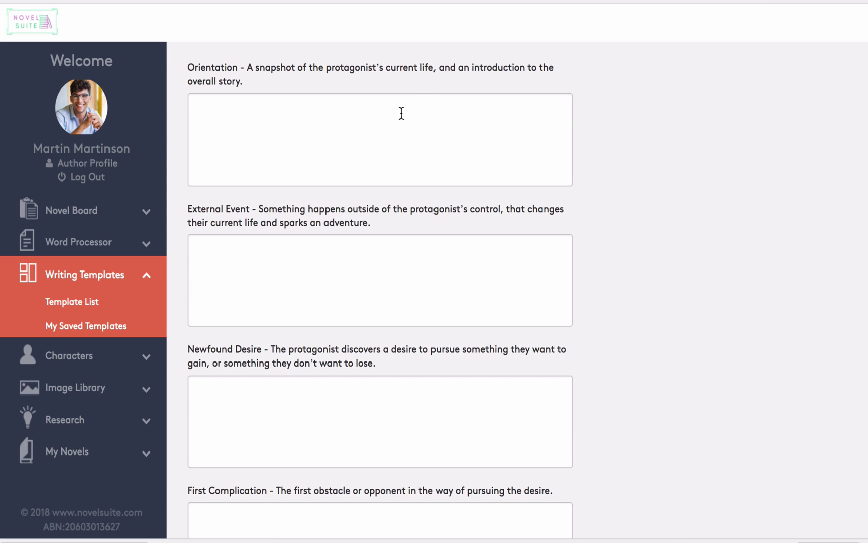
scroll(260, 233, down, 2)
scroll(261, 233, down, 1)
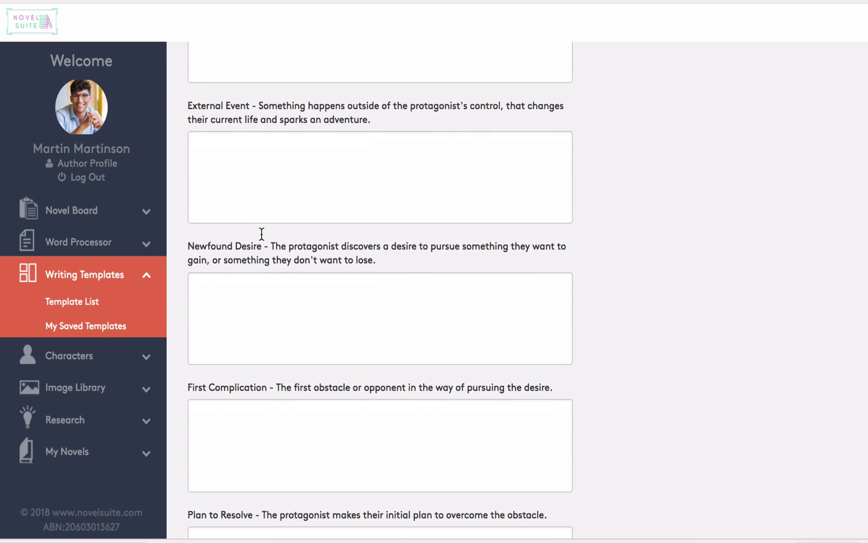
scroll(349, 153, down, 1)
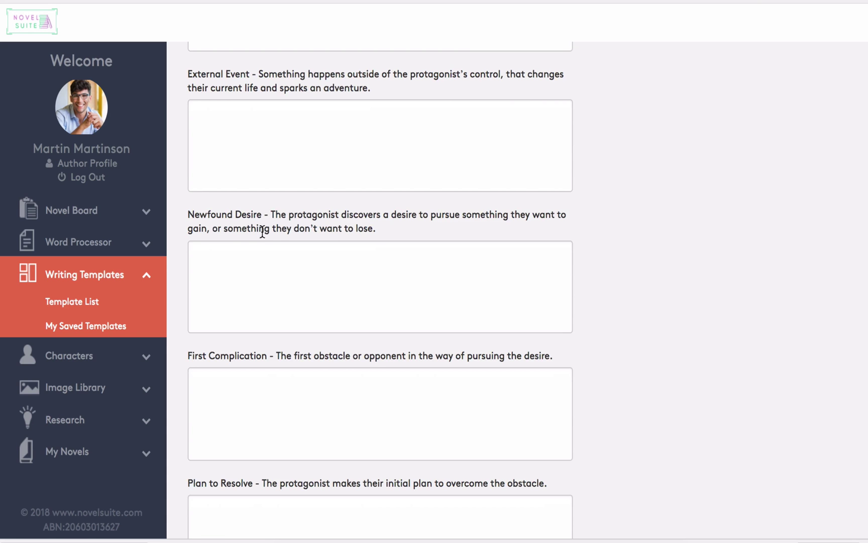
scroll(201, 250, down, 1)
scroll(202, 250, down, 1)
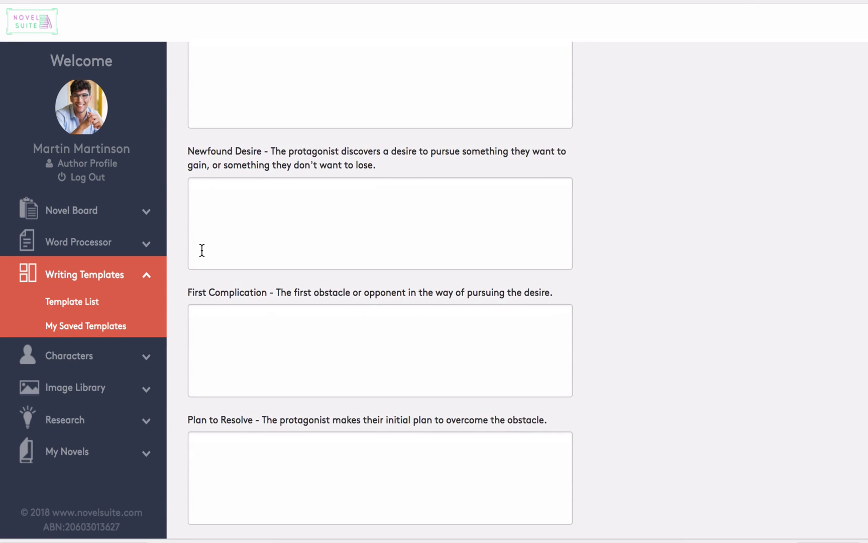
scroll(255, 326, down, 3)
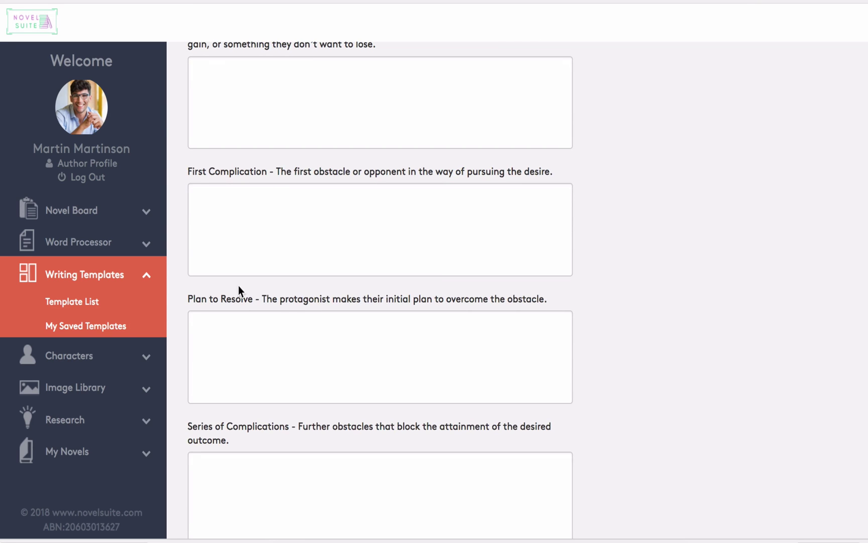
scroll(249, 311, down, 1)
scroll(248, 308, down, 3)
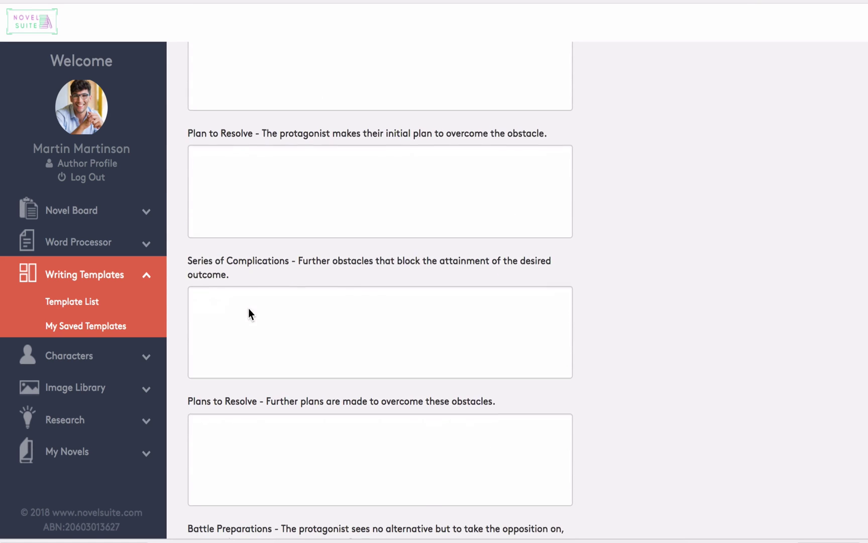
scroll(277, 269, down, 10)
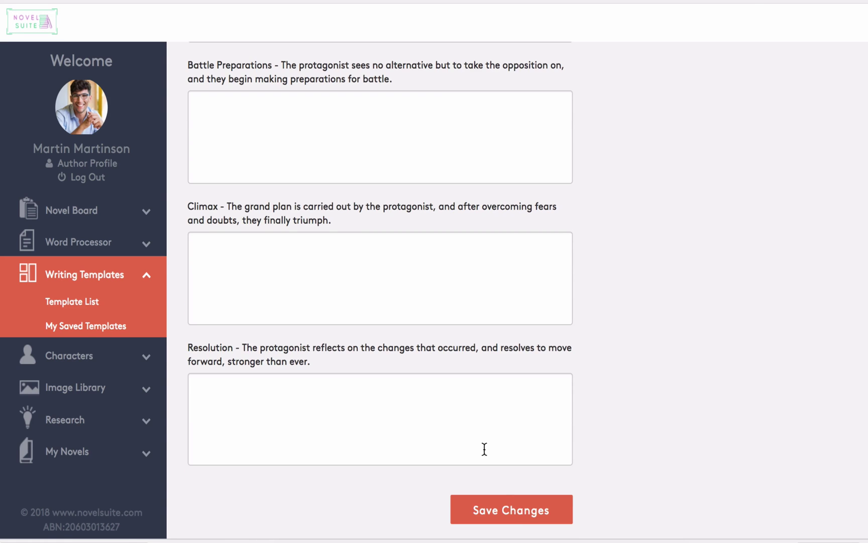
Save the Plot template to Nothing to Fear and select its Orientation answer text
click(516, 514)
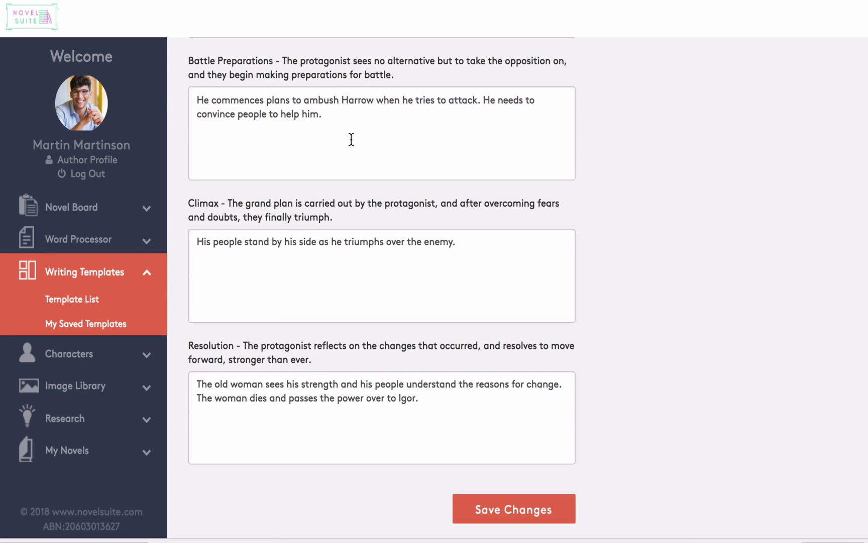
scroll(351, 139, up, 6)
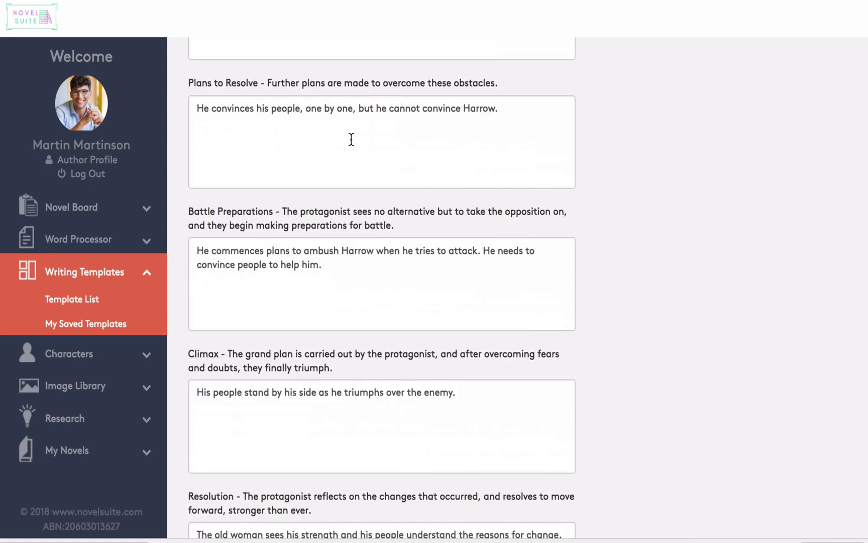
scroll(351, 139, up, 10)
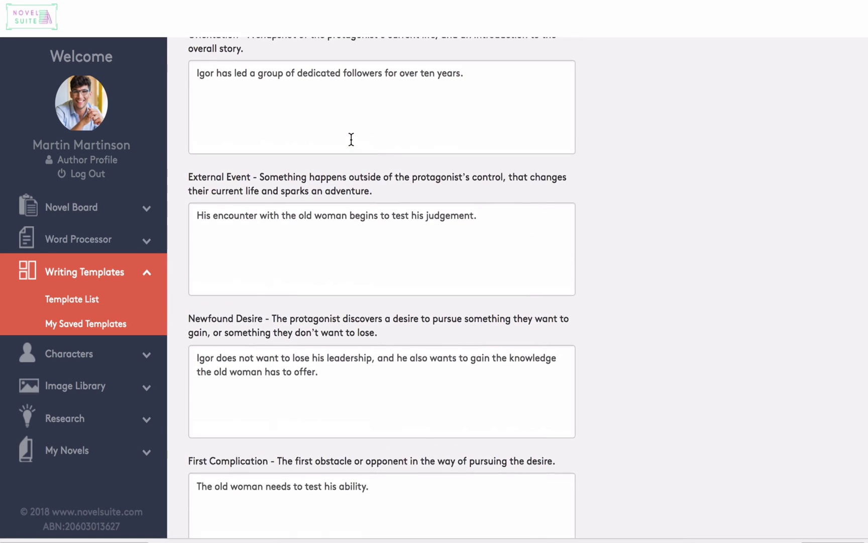
scroll(351, 139, up, 4)
scroll(351, 140, down, 4)
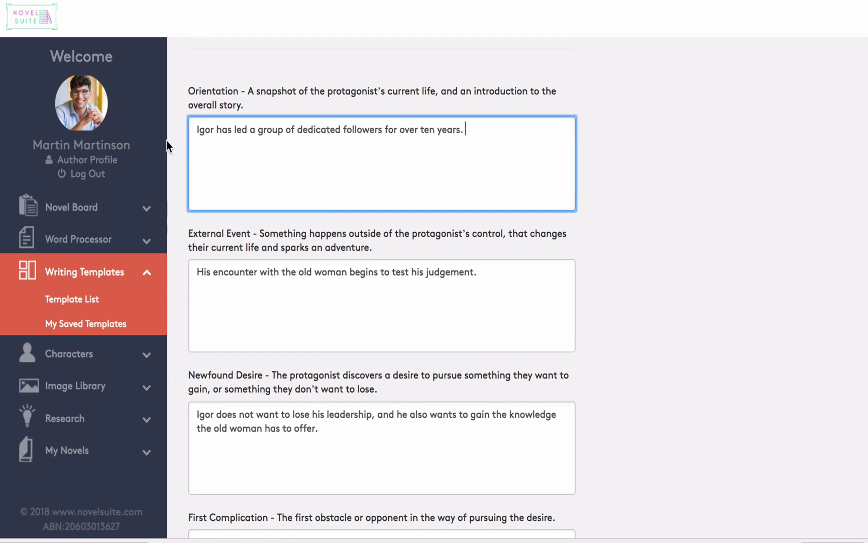
triple_click(227, 136)
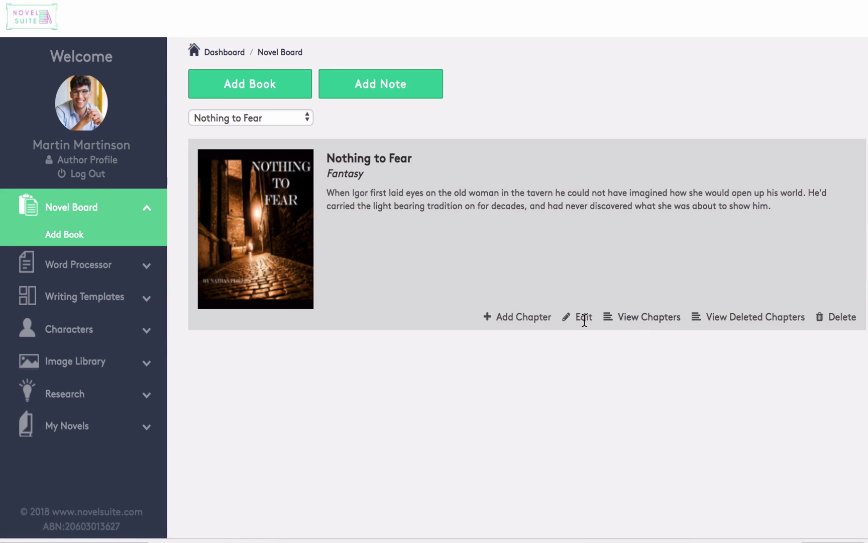
Add an 'Orientation' chapter and drag the Newfound Desire card to rearrange the board
click(526, 320)
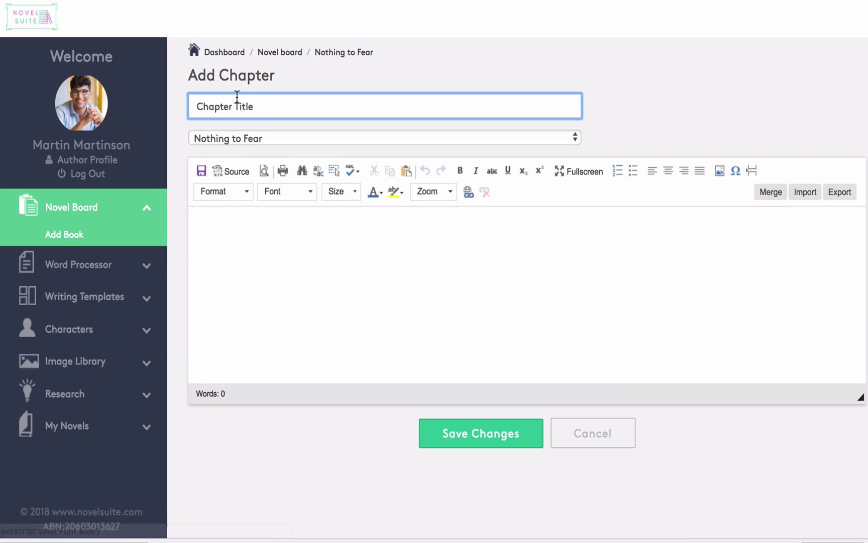
text(Orientatio)
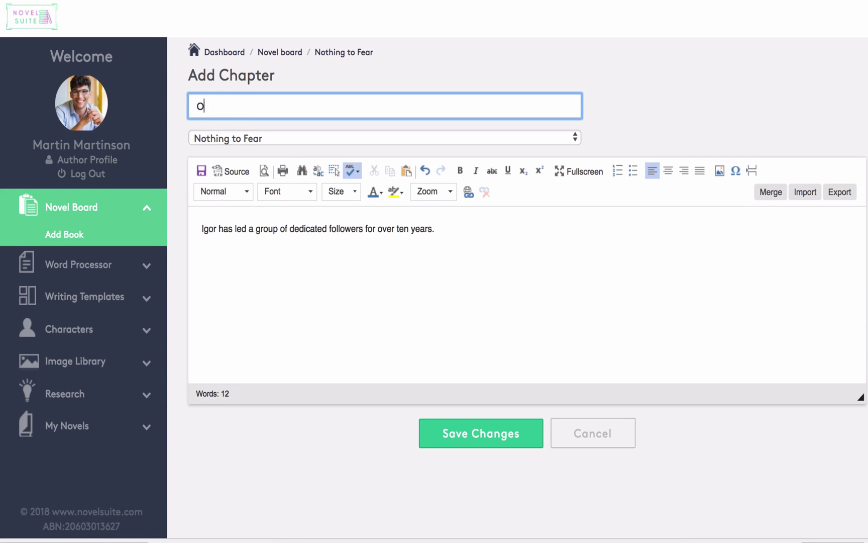
text(n)
click(477, 427)
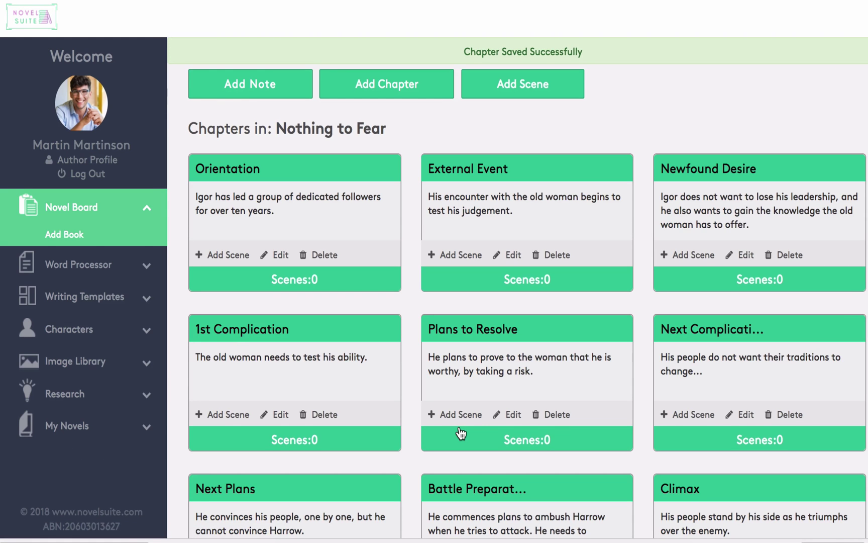
scroll(369, 278, down, 5)
scroll(369, 278, up, 5)
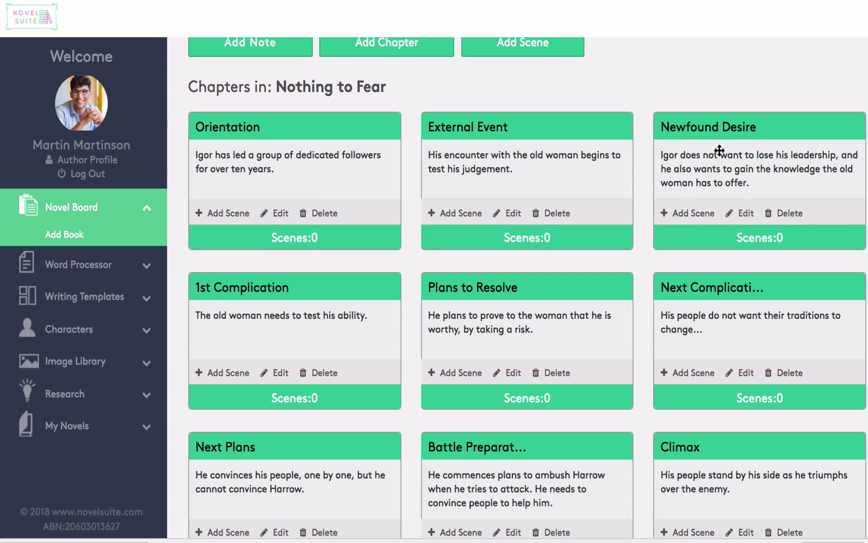
drag(717, 149, 485, 170)
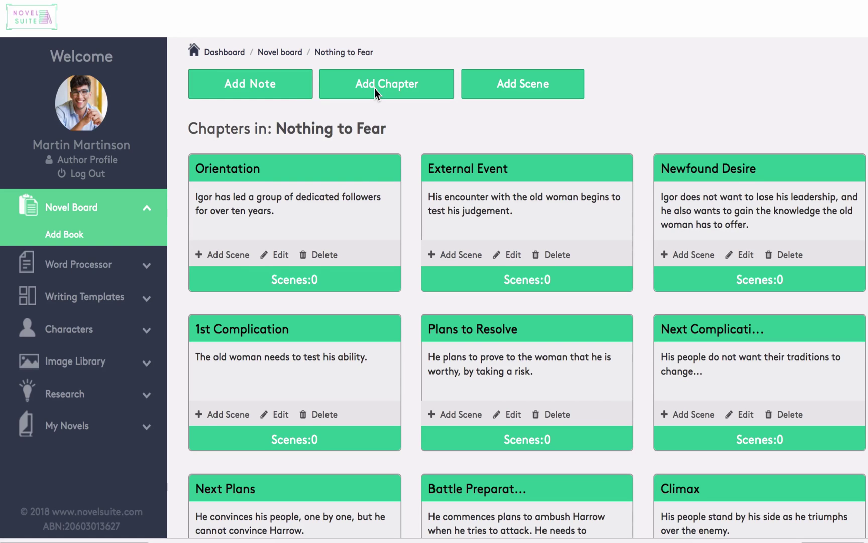
Add a 'First Chapter' imported from Newfound Desire.docx and drag it to the board's front
click(380, 90)
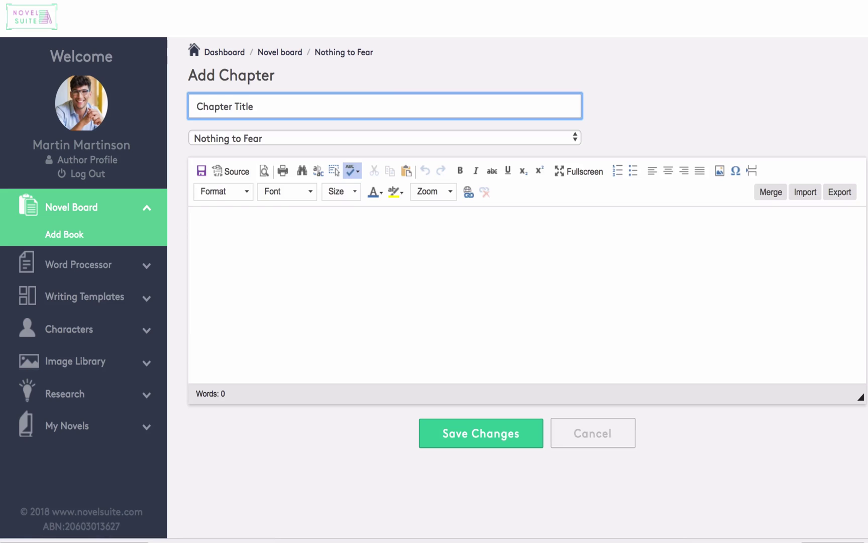
text(First Chapter)
click(805, 193)
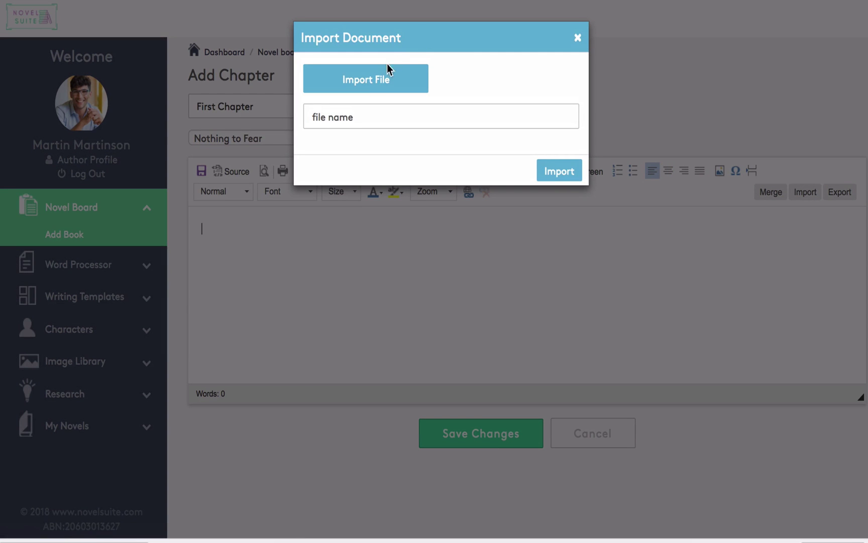
click(380, 80)
click(570, 174)
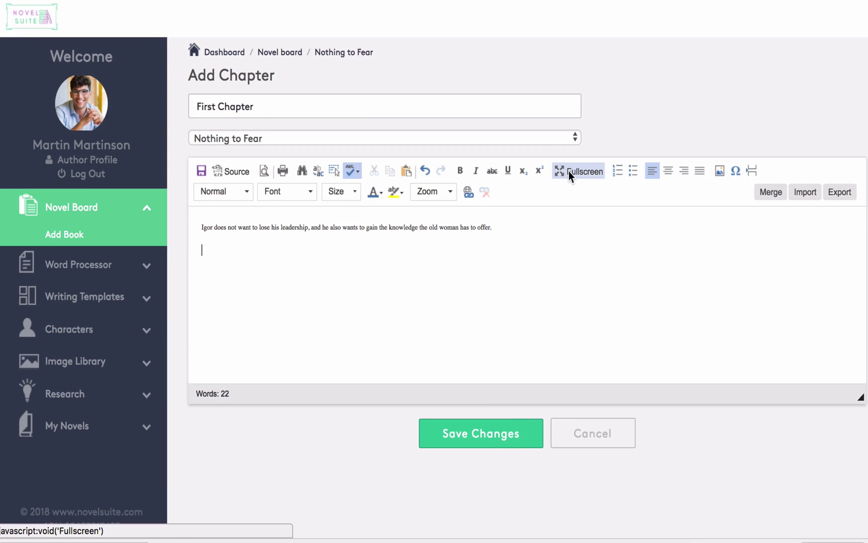
click(507, 445)
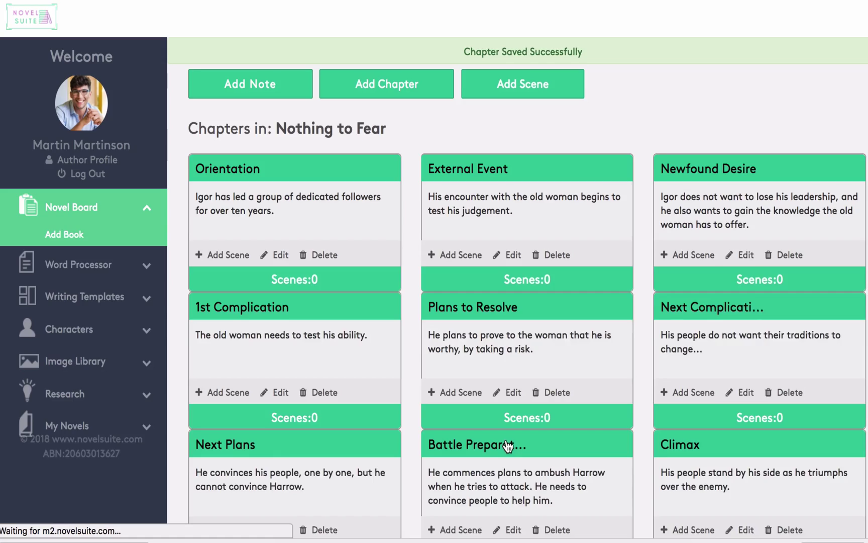
scroll(507, 445, down, 5)
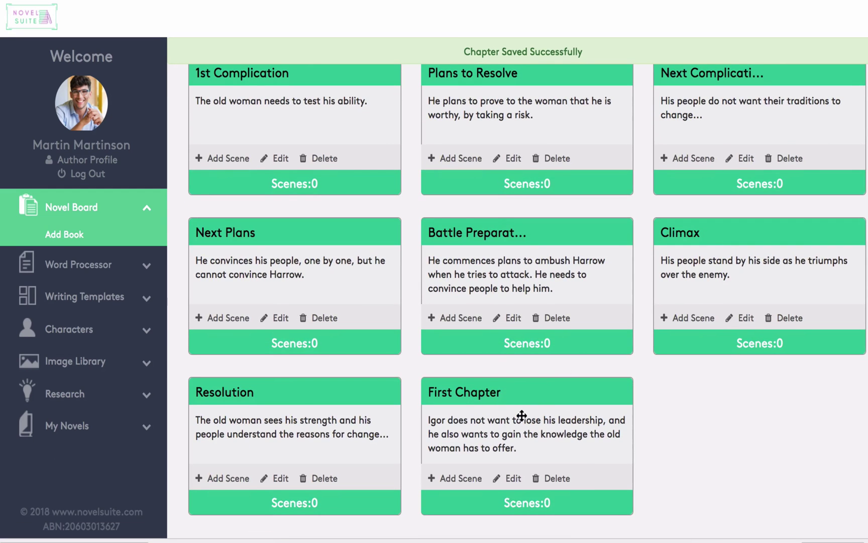
scroll(509, 402, up, 1)
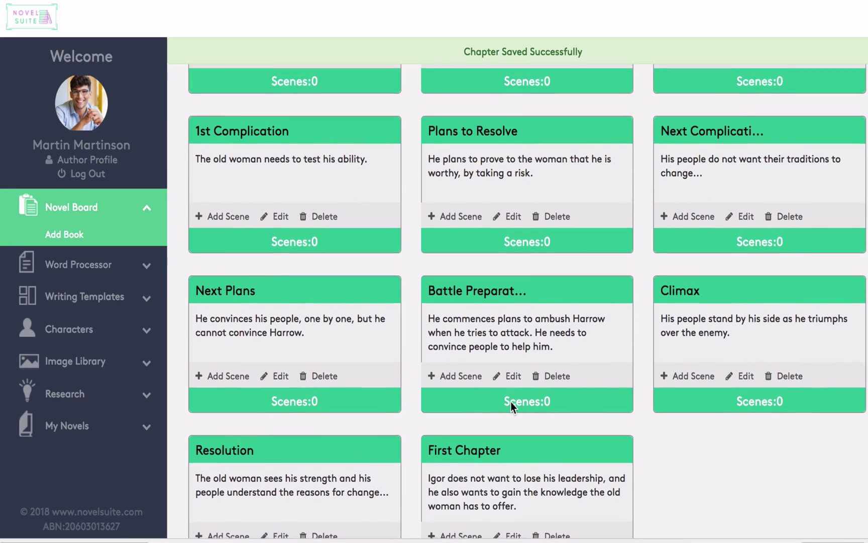
drag(500, 469, 207, 172)
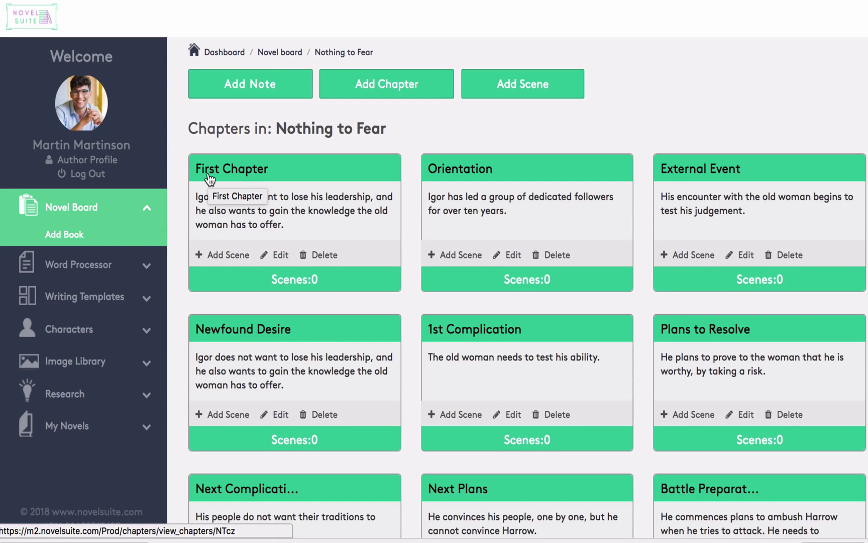
Merge First Chapter, Orientation and External Event from Nothing to Fear, in that order
click(282, 254)
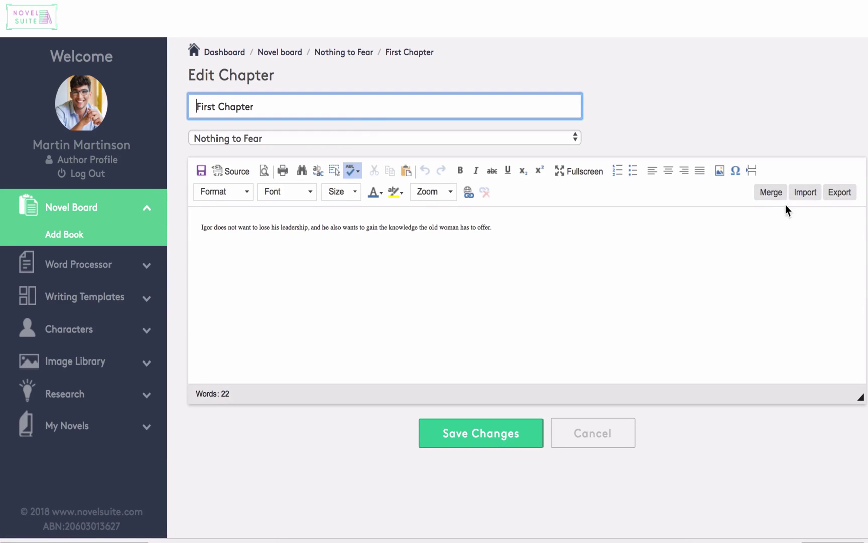
click(771, 191)
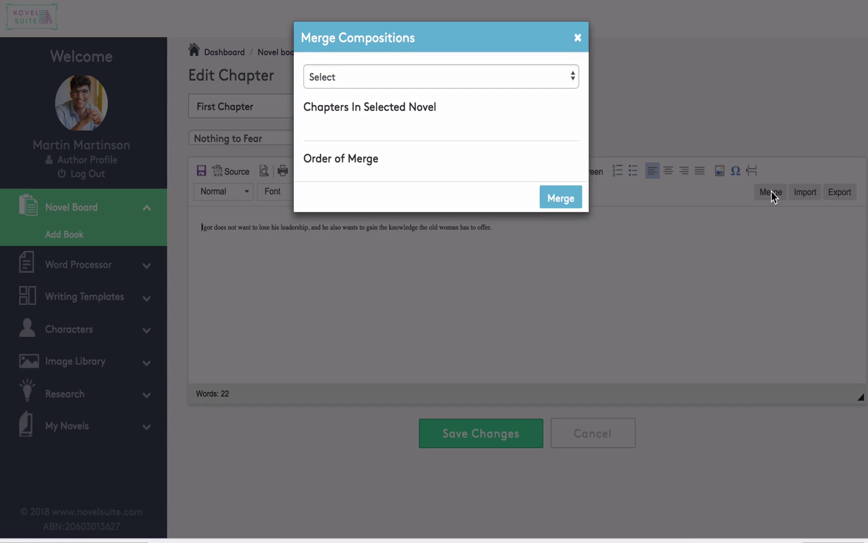
click(542, 76)
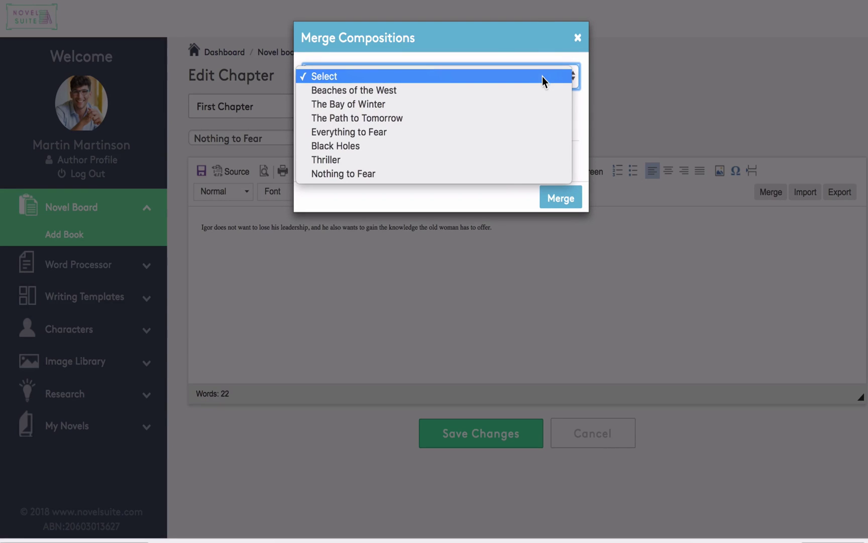
click(497, 175)
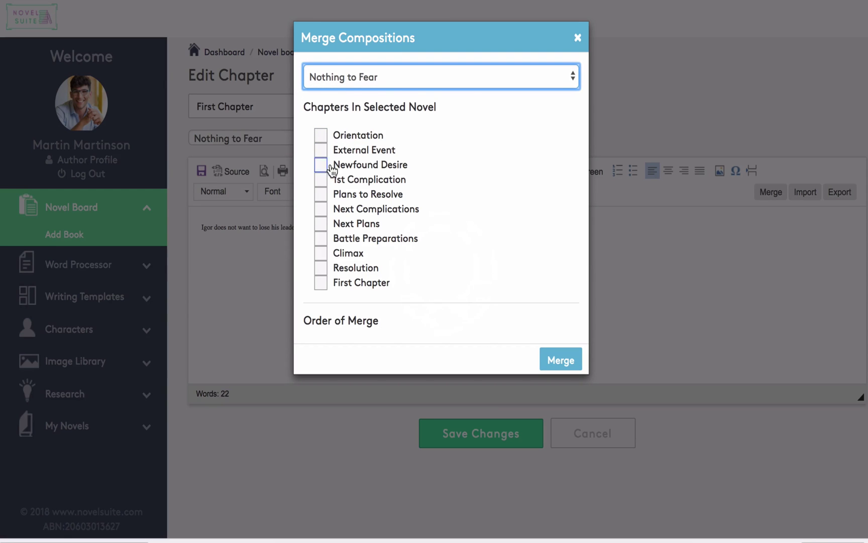
click(321, 282)
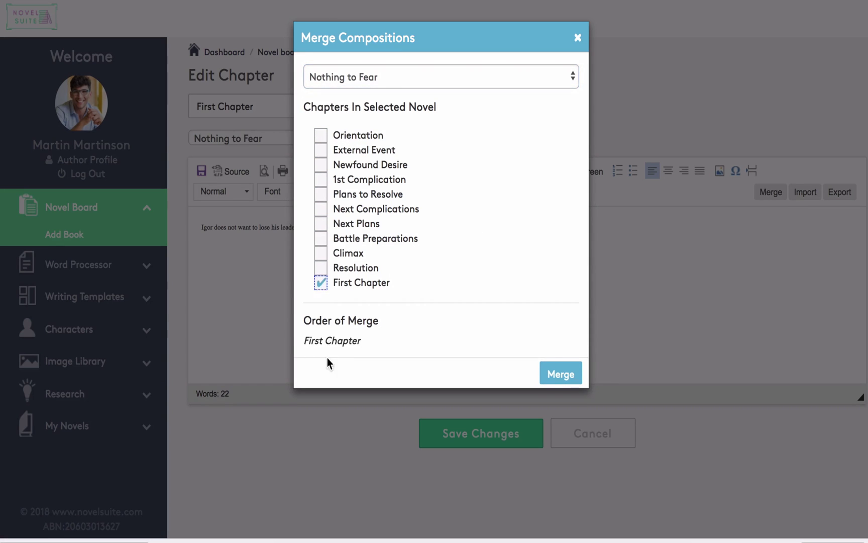
click(321, 134)
click(321, 150)
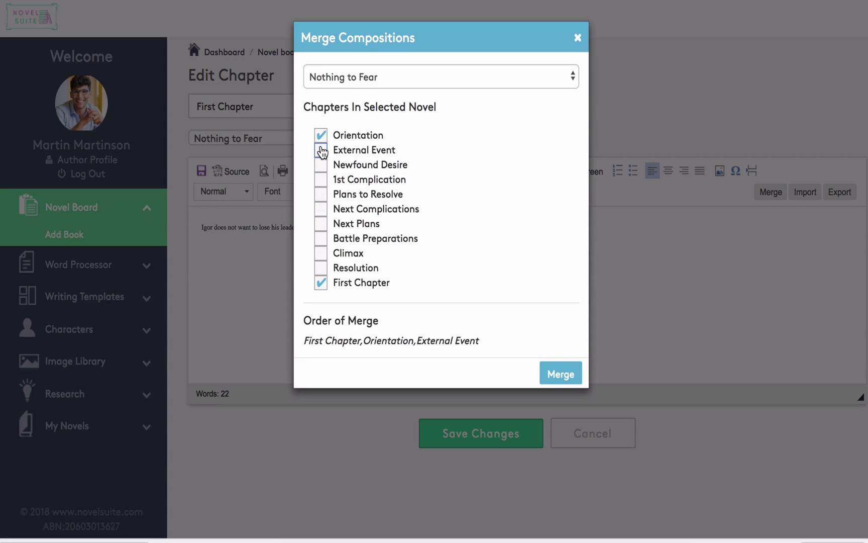
click(557, 370)
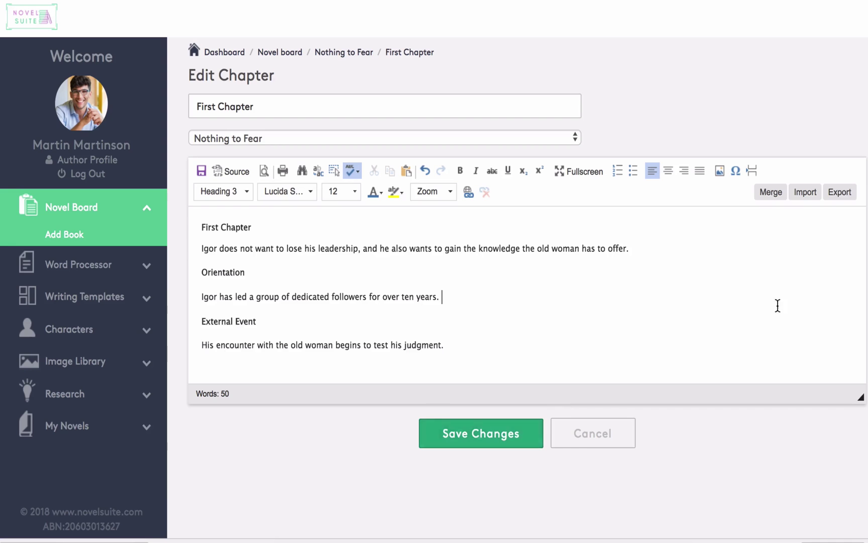
Export the merged chapter as a PDF titled 'Nothing to Fear'
click(842, 193)
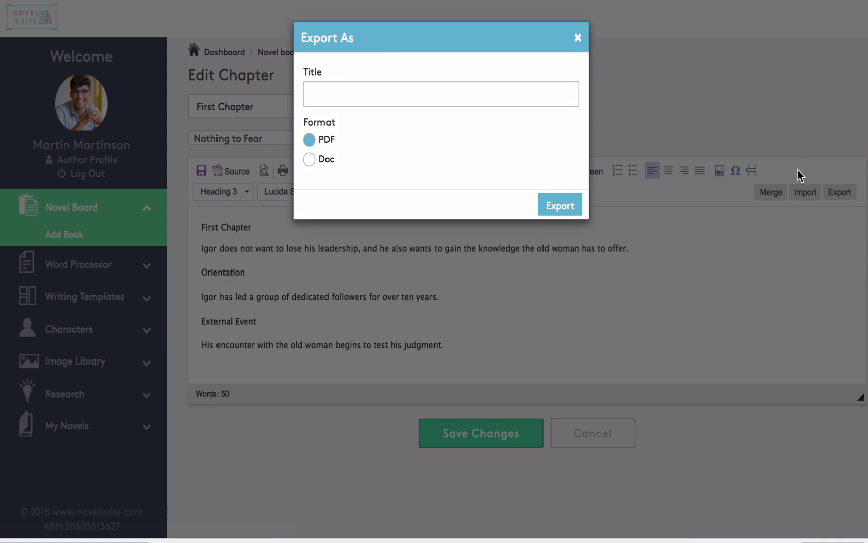
click(416, 85)
text(Nothing to Fear)
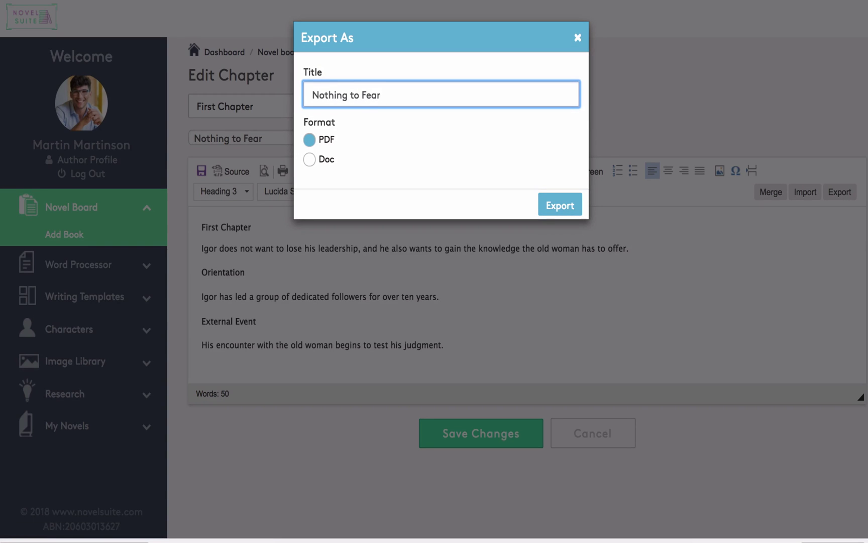
click(555, 205)
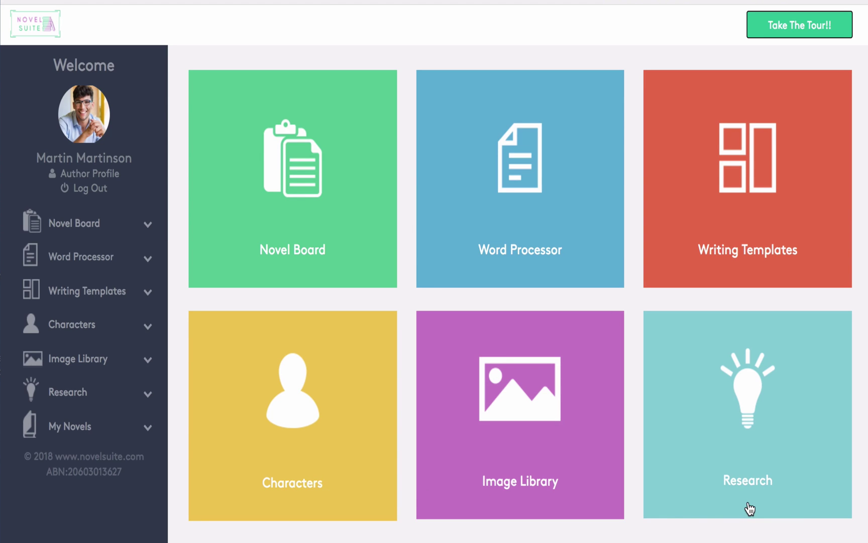
Create a Settings template describing the location as 'Dark and gloomy', then open The Tavern saved template
click(754, 201)
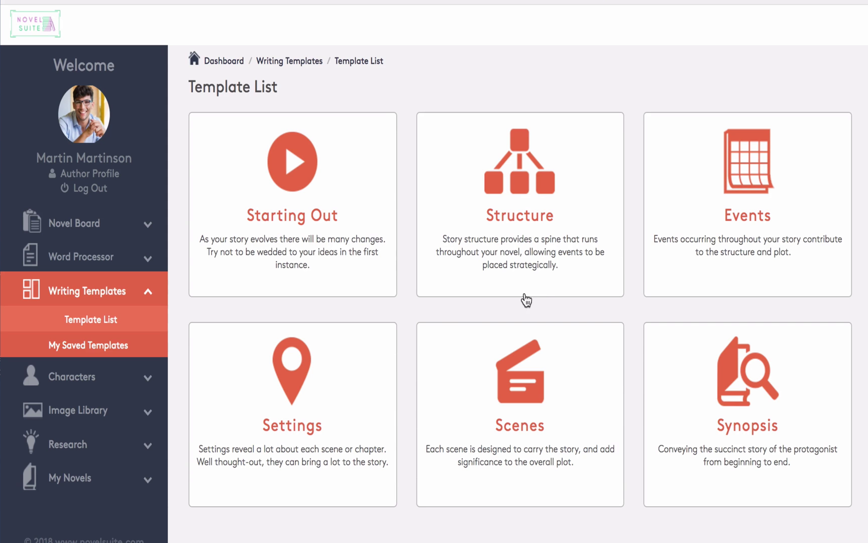
click(298, 415)
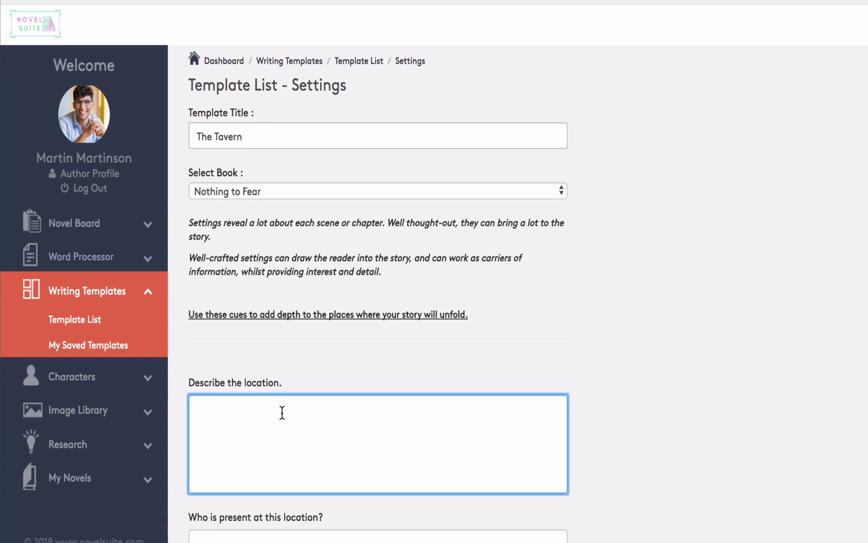
text(Dark and gloomy)
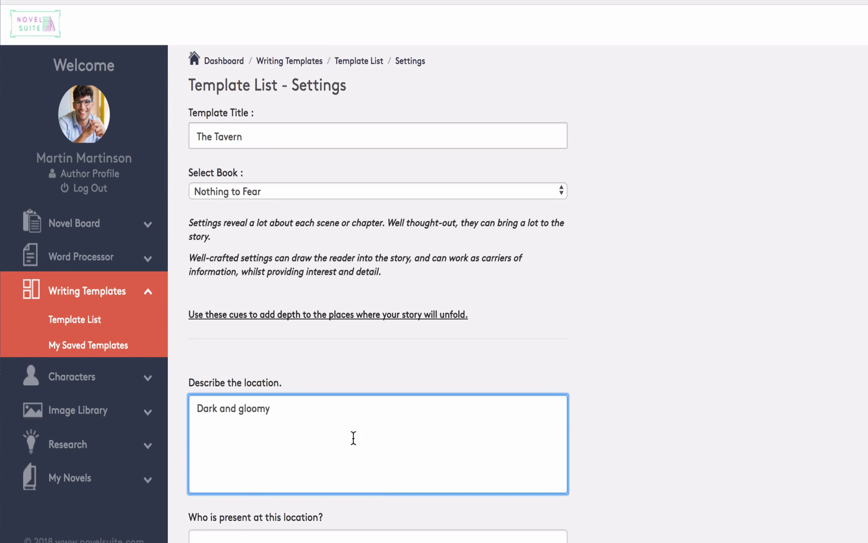
scroll(382, 497, down, 1)
scroll(382, 497, up, 1)
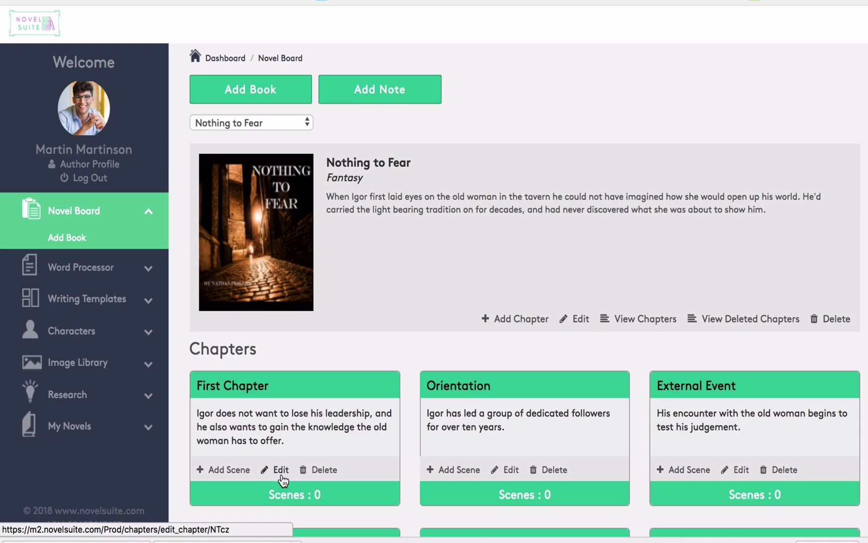
scroll(281, 475, down, 3)
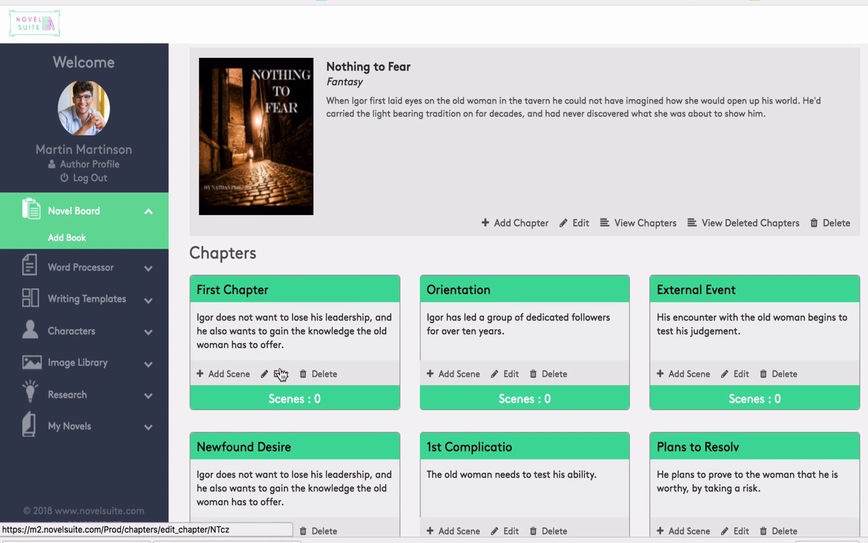
click(281, 378)
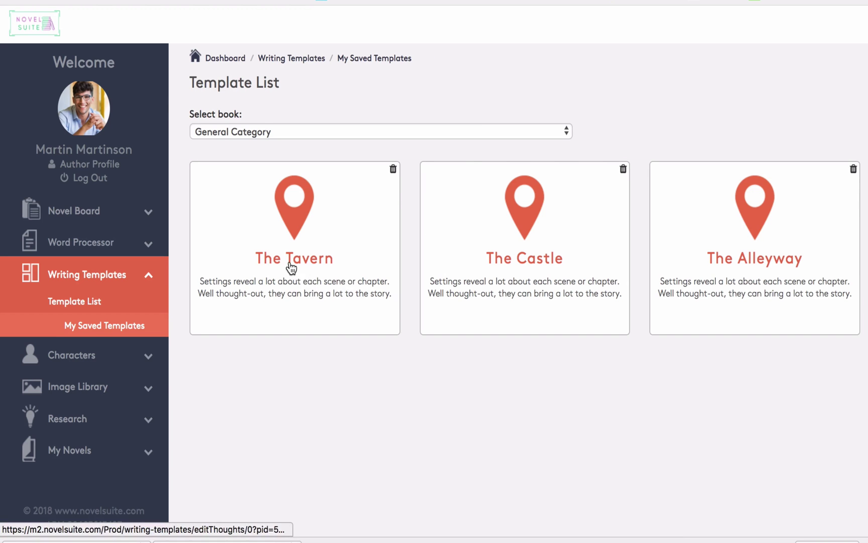
click(291, 267)
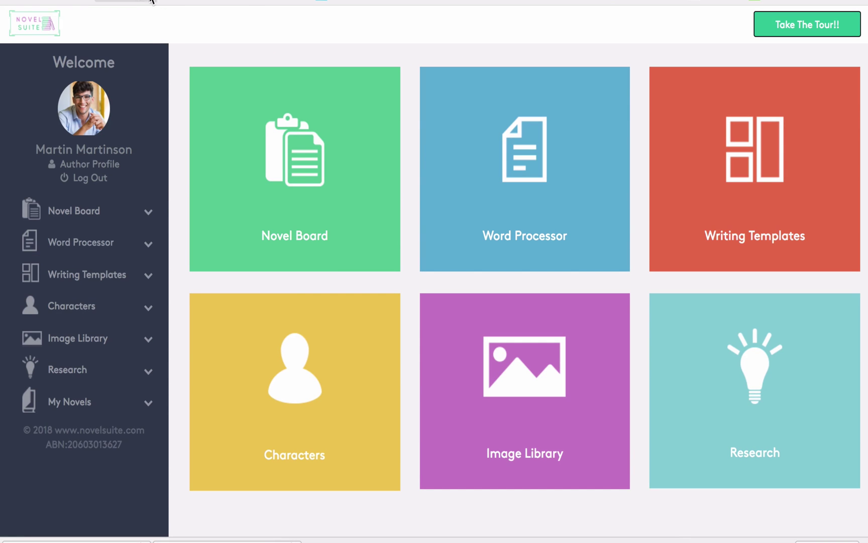
Filter the character list to Nothing to Fear and start adding a new character
click(280, 405)
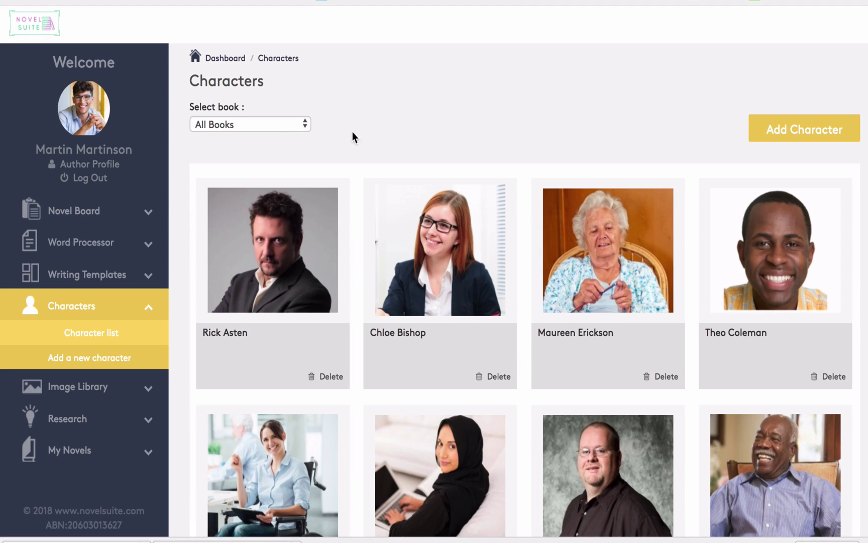
click(285, 124)
click(263, 220)
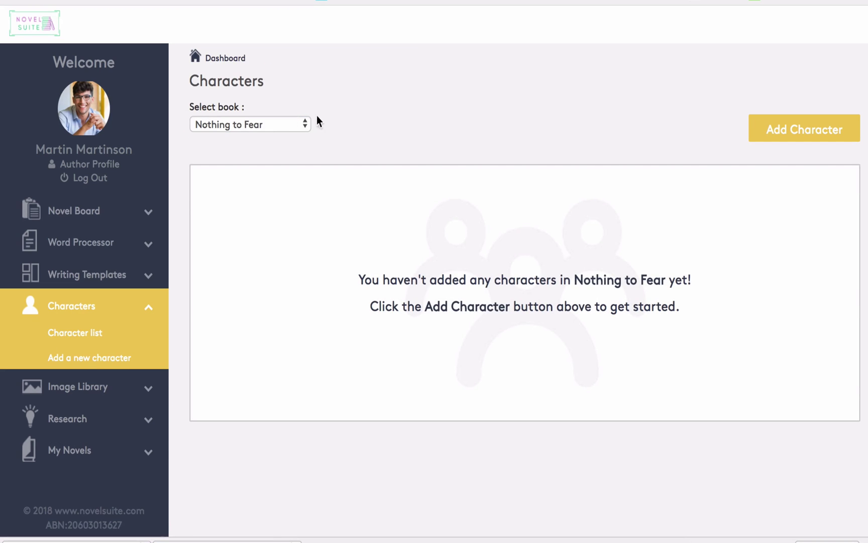
click(802, 130)
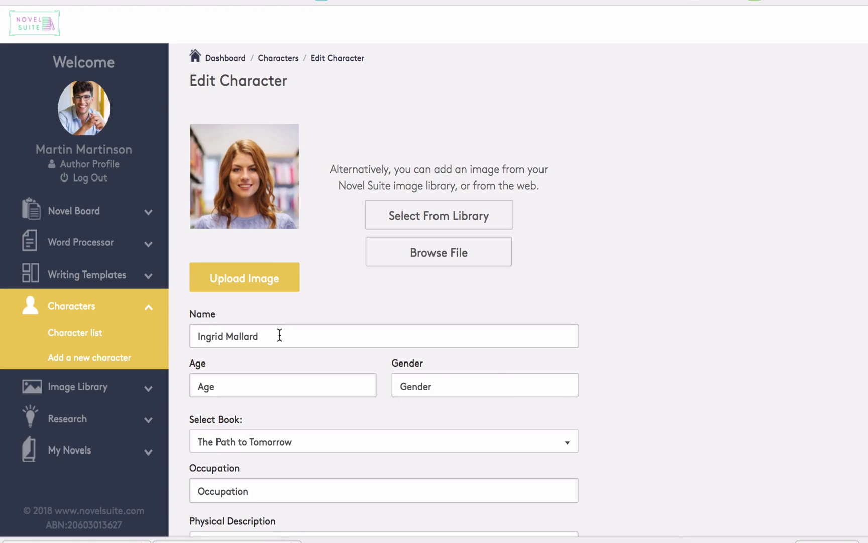
Enter the new character's age as 27 and gender as Female
click(278, 334)
key(Tab)
text(27)
click(531, 391)
text(Female)
click(746, 353)
Link the character only to Nothing to Fear, removing The Path to Tomorrow, and save
scroll(413, 441, down, 2)
click(410, 385)
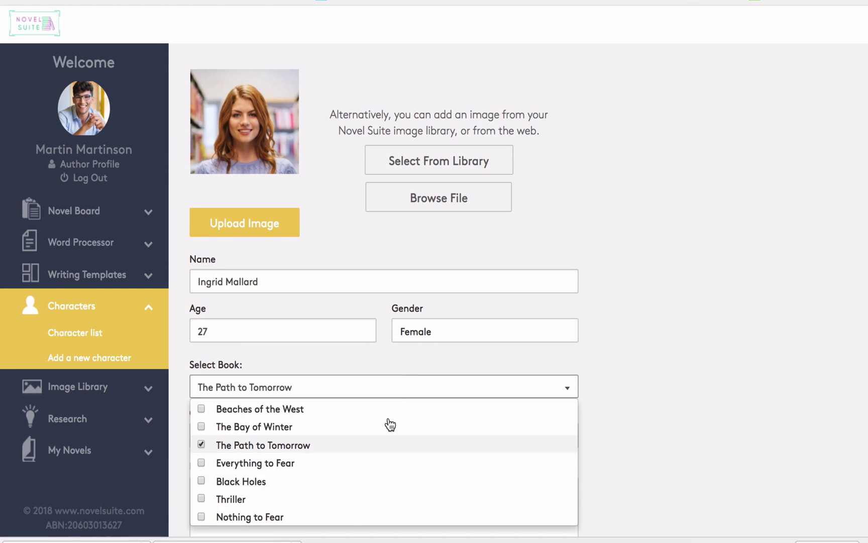
click(200, 516)
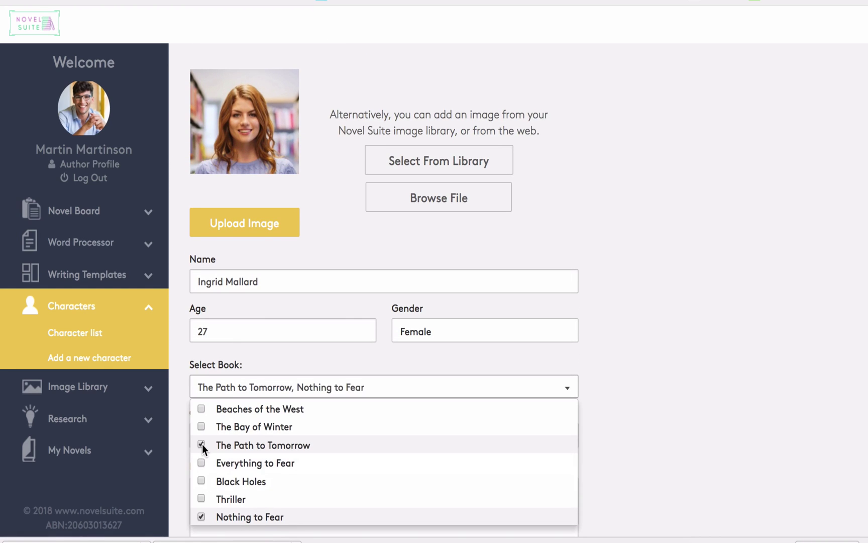
click(202, 444)
click(720, 369)
scroll(706, 359, down, 4)
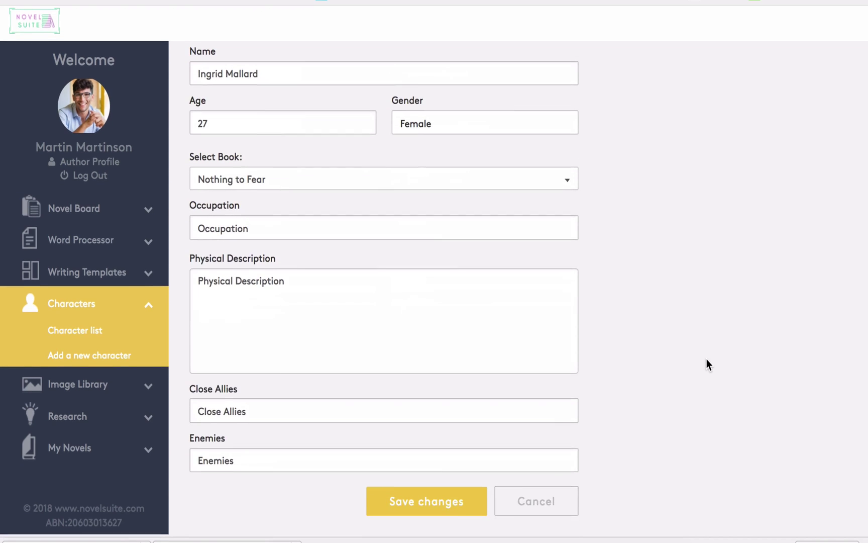
click(441, 502)
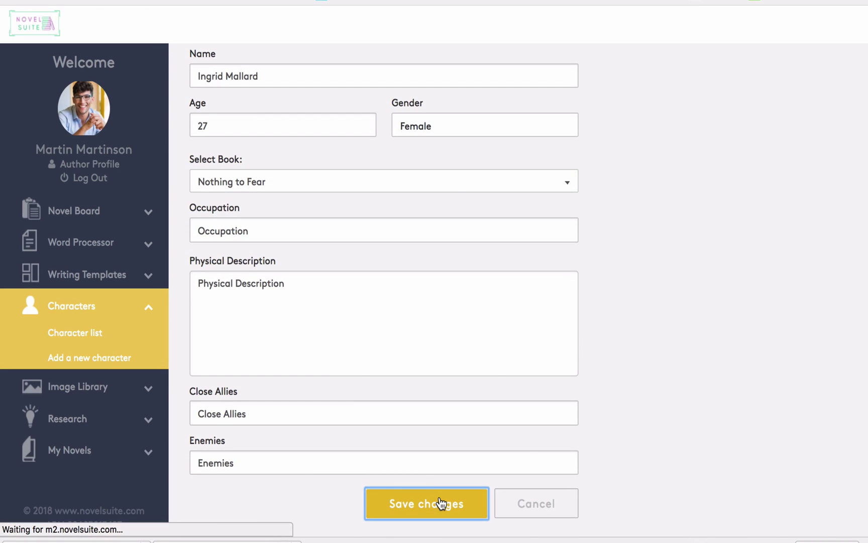
Open the office clerk character's profile from the Nothing to Fear character list
scroll(442, 502, down, 7)
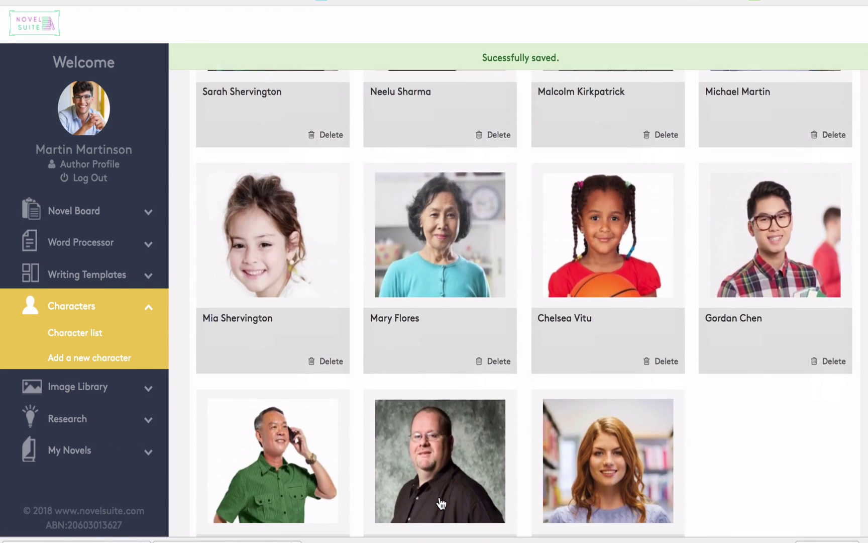
scroll(441, 502, down, 2)
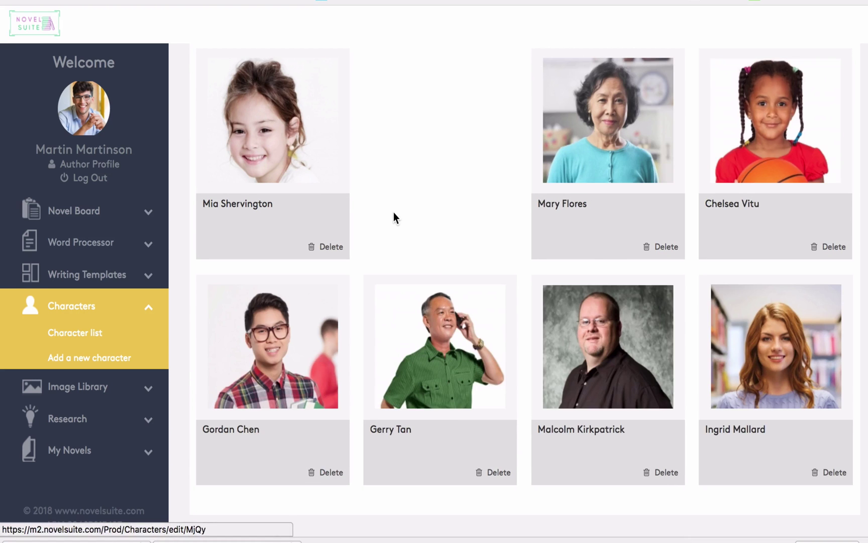
scroll(340, 165, up, 10)
click(226, 203)
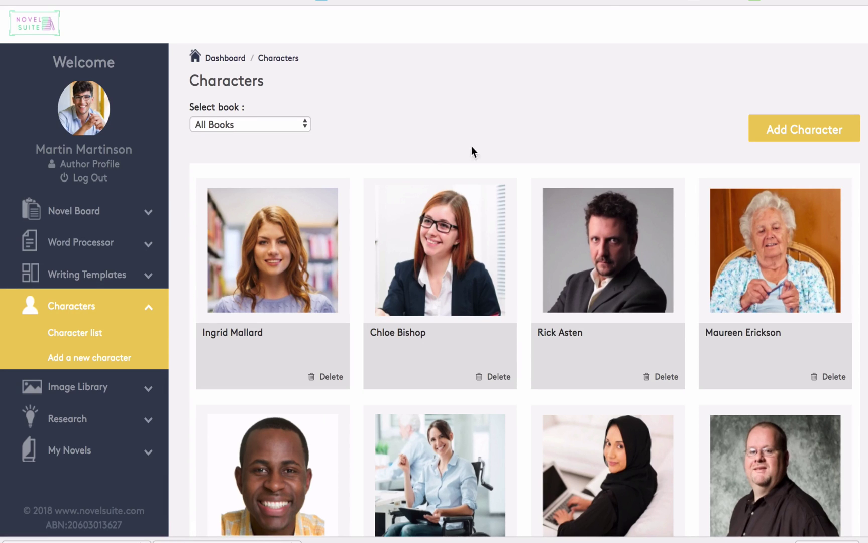
click(413, 342)
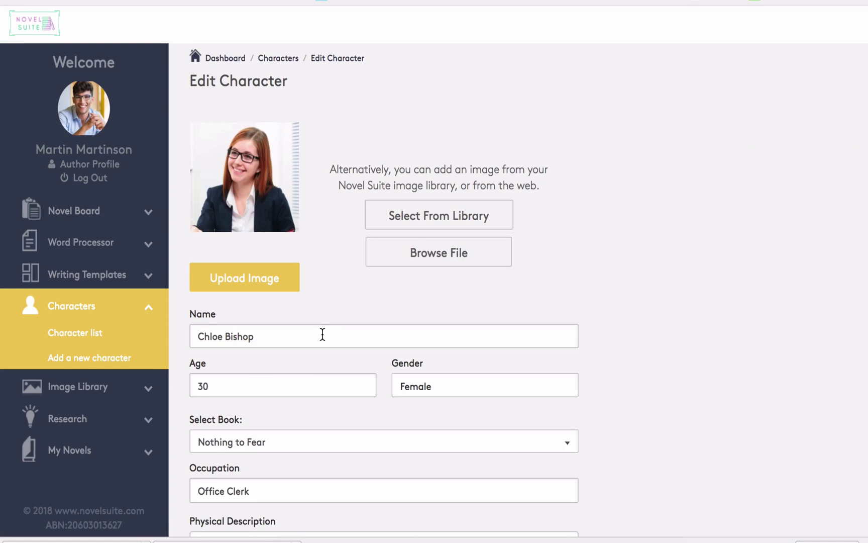
scroll(309, 214, down, 5)
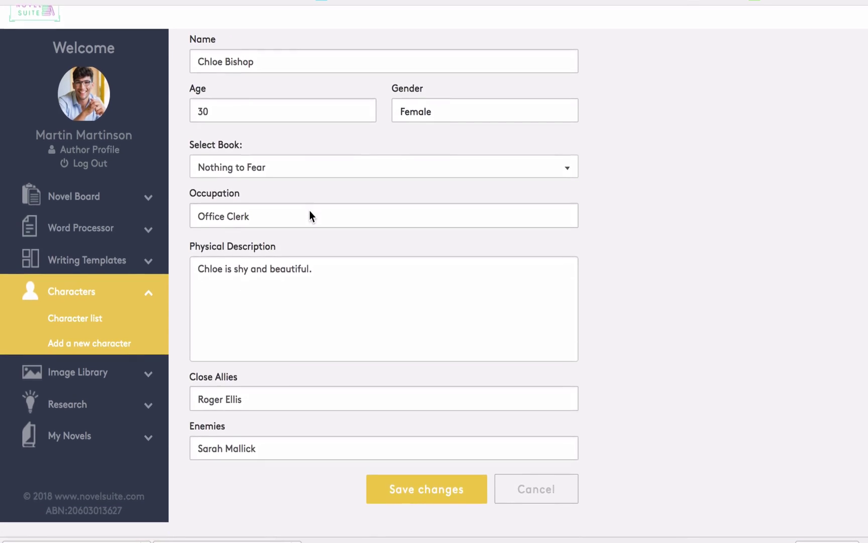
Save the character edits, then begin an Events template titled 'The Wedding' for Nothing to Fear
click(451, 503)
click(31, 35)
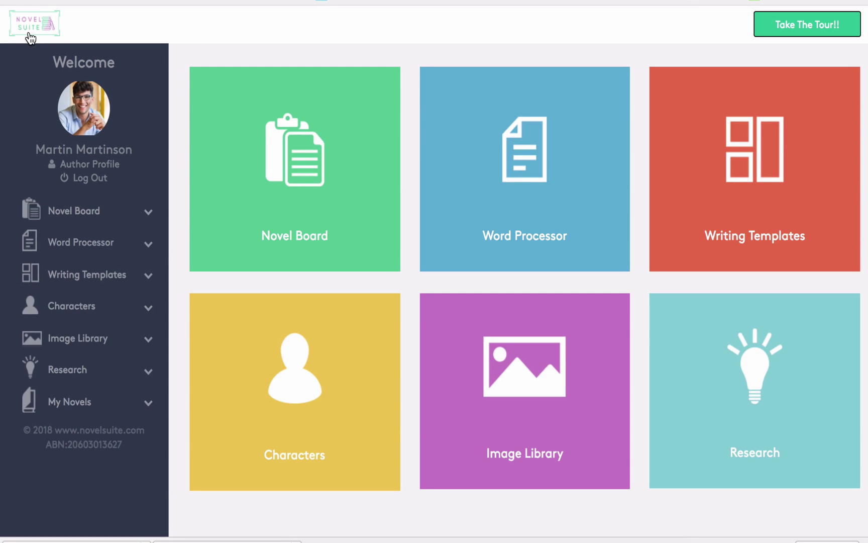
click(728, 175)
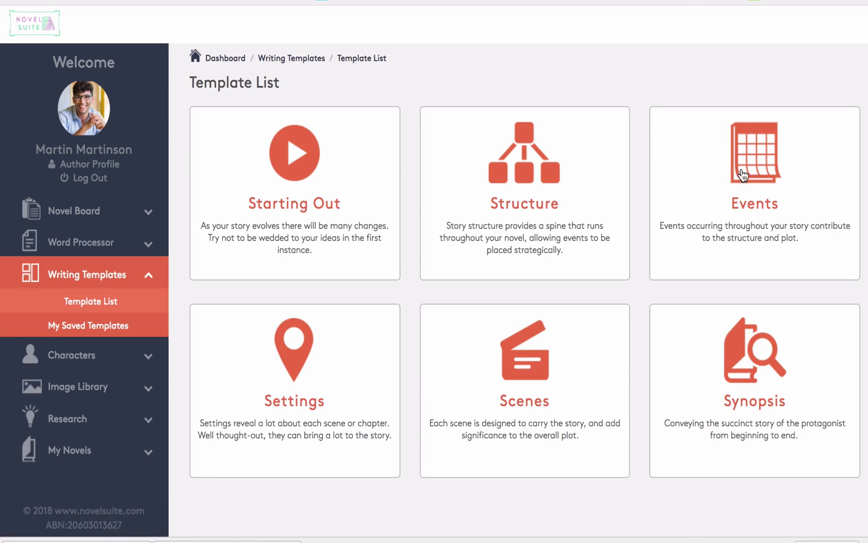
click(772, 180)
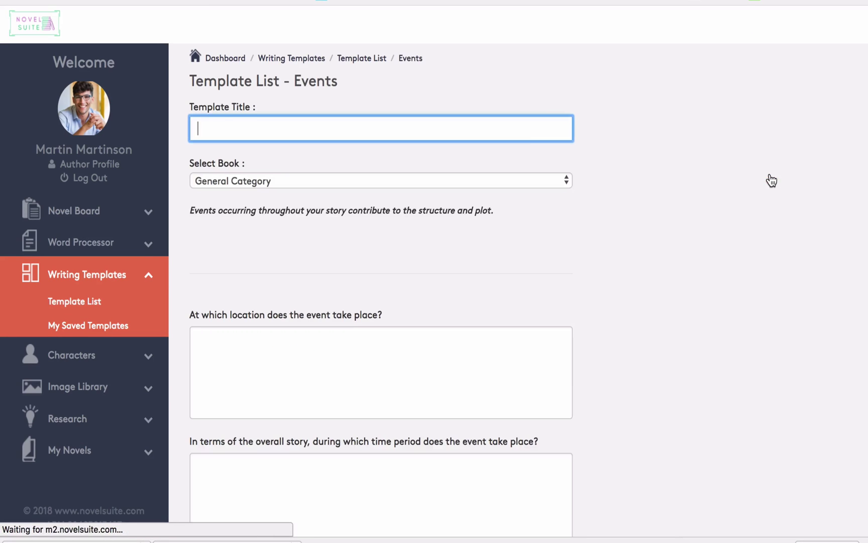
text(The Wedding)
click(535, 171)
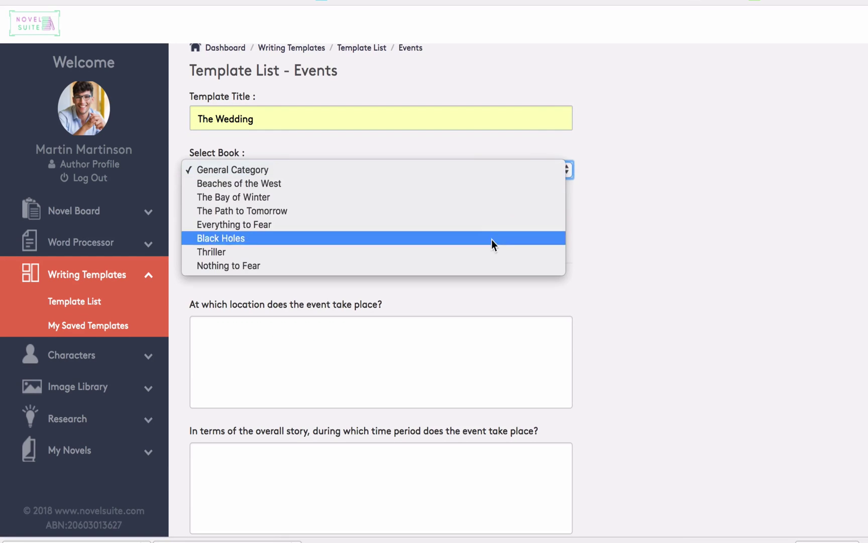
click(477, 265)
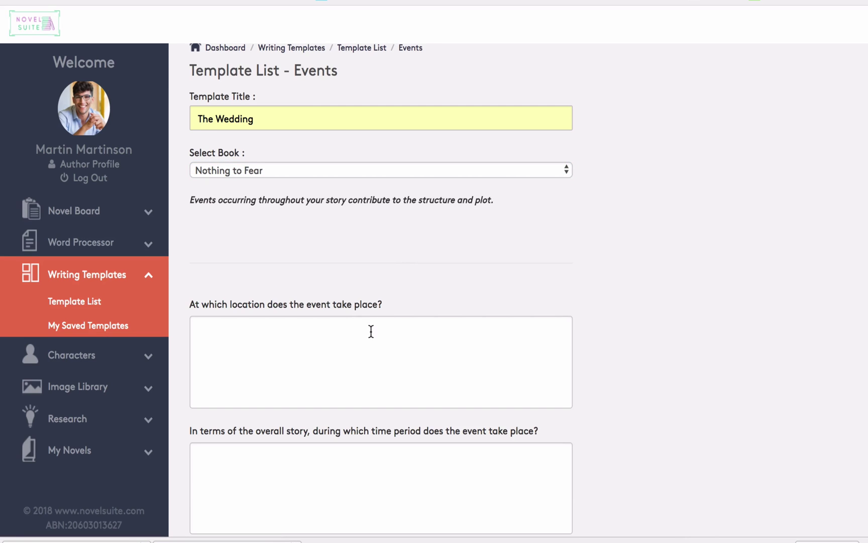
Answer where the event takes place and save The Wedding events template
click(364, 350)
scroll(340, 316, down, 3)
scroll(244, 310, down, 5)
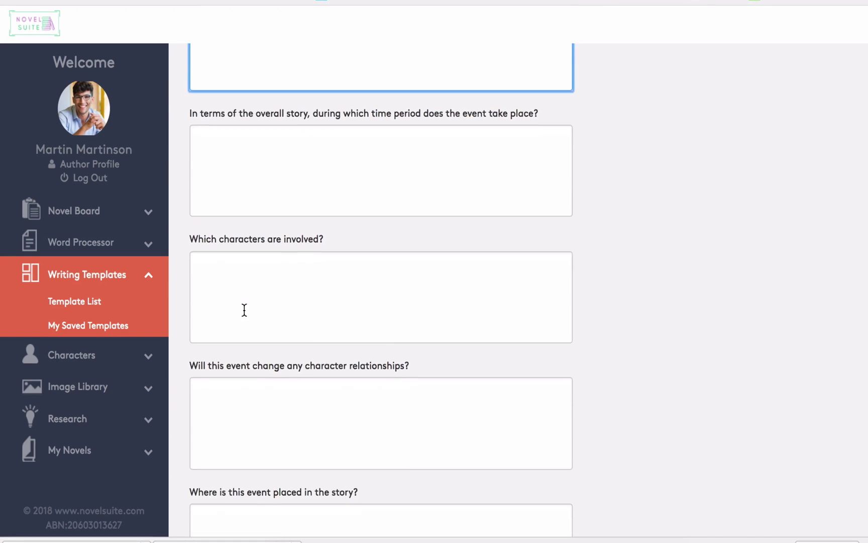
scroll(244, 310, down, 7)
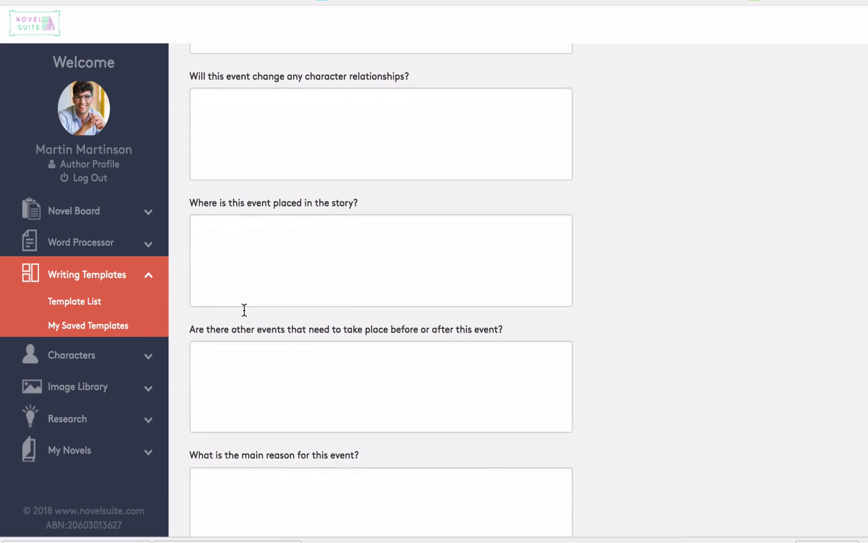
scroll(243, 309, down, 2)
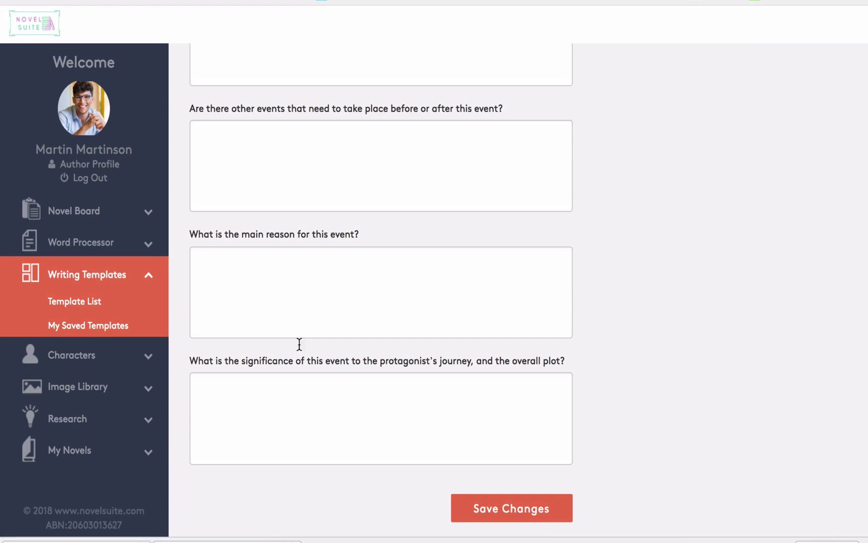
click(495, 507)
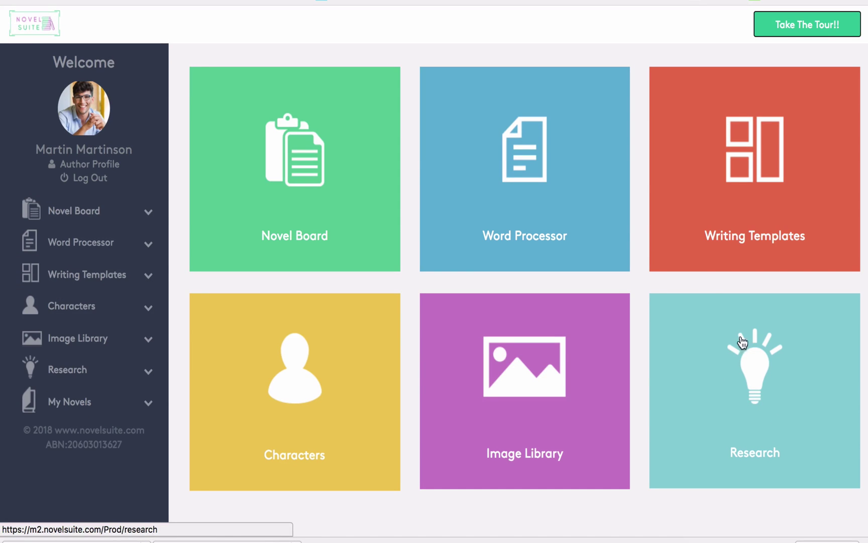
Open the 'Fashion in the middle ages' research topic in the editor and scroll through it
click(722, 426)
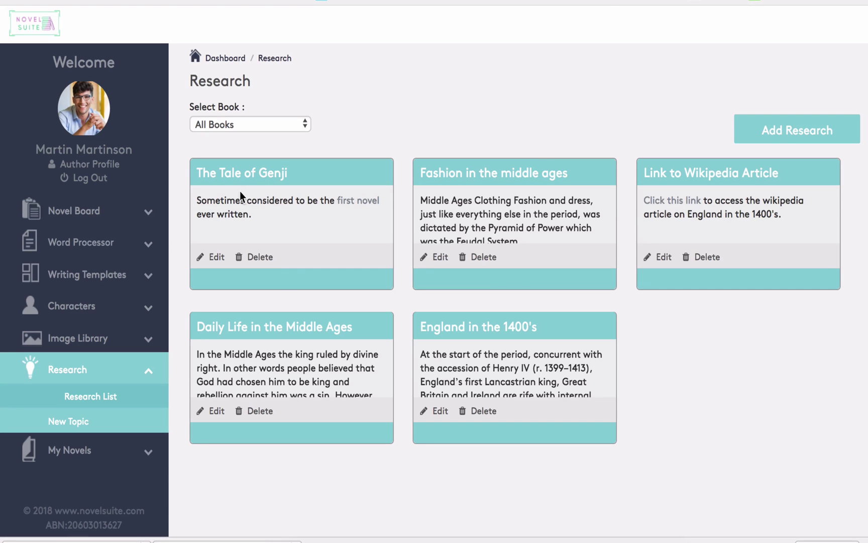
click(440, 257)
scroll(495, 342, down, 3)
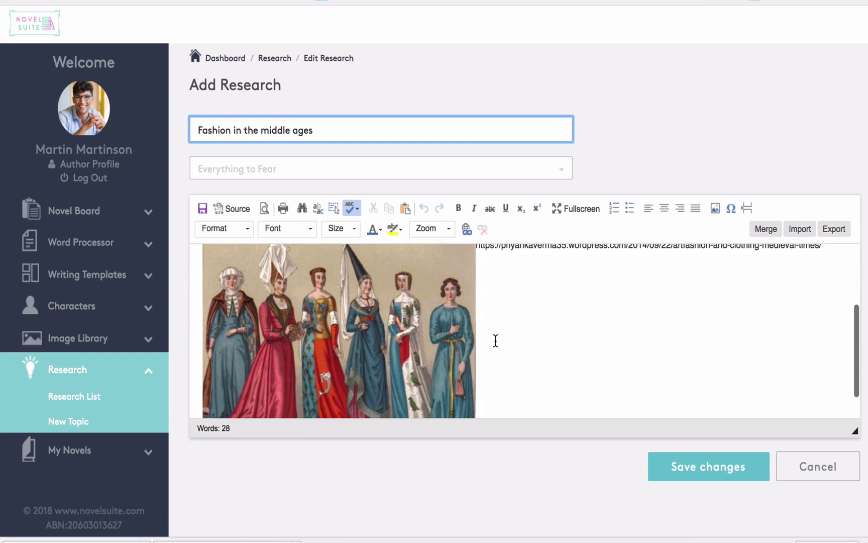
scroll(495, 341, up, 5)
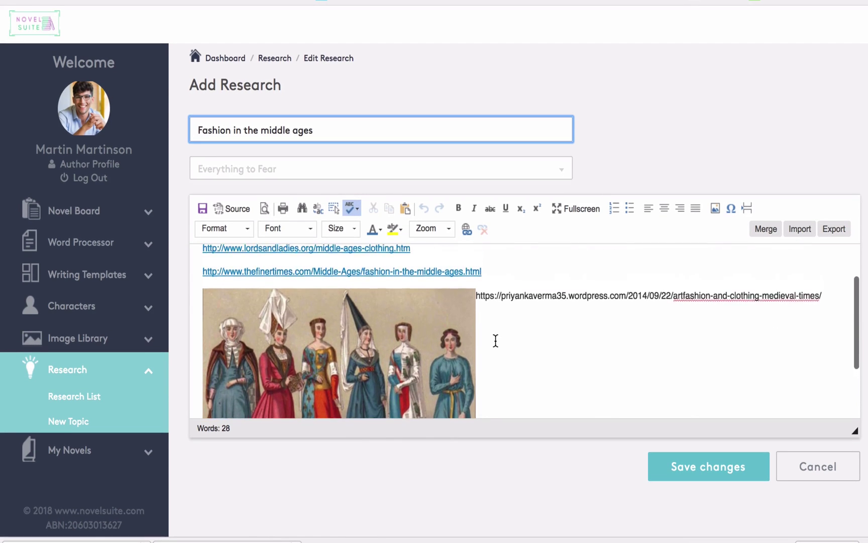
scroll(495, 341, up, 2)
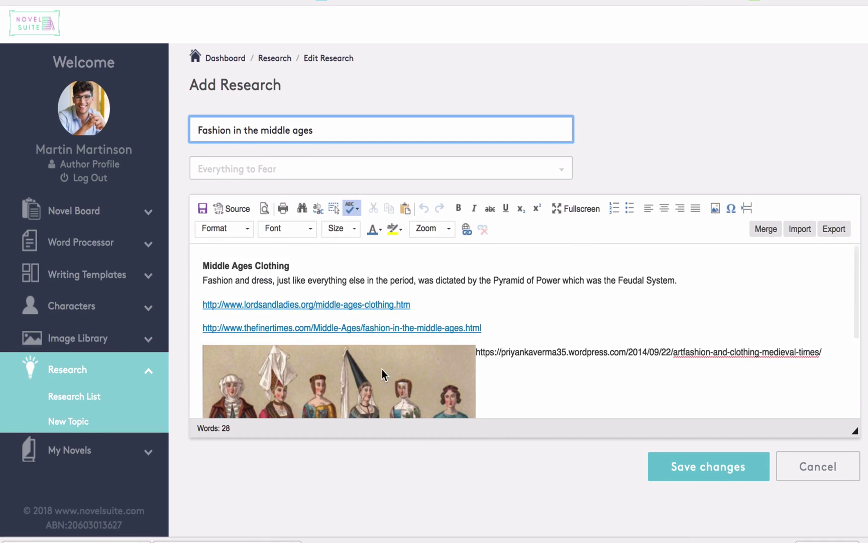
scroll(381, 372, down, 3)
scroll(371, 351, up, 5)
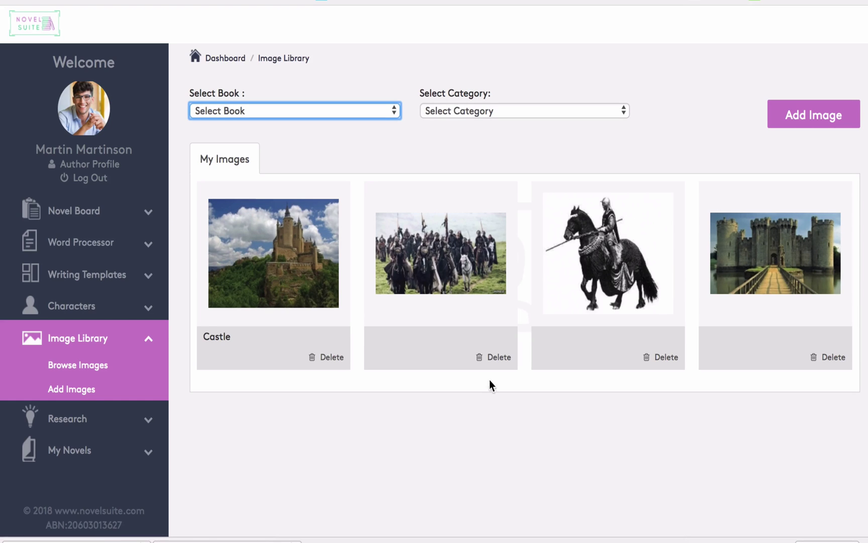
Upload a sword picture titled 'Medieval Sword' in the Inspiration category and save it
click(821, 115)
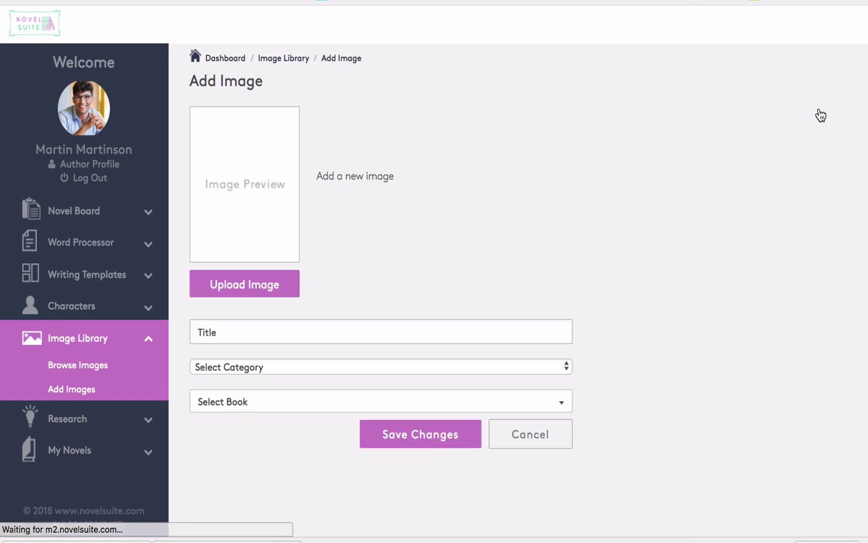
click(287, 281)
click(258, 332)
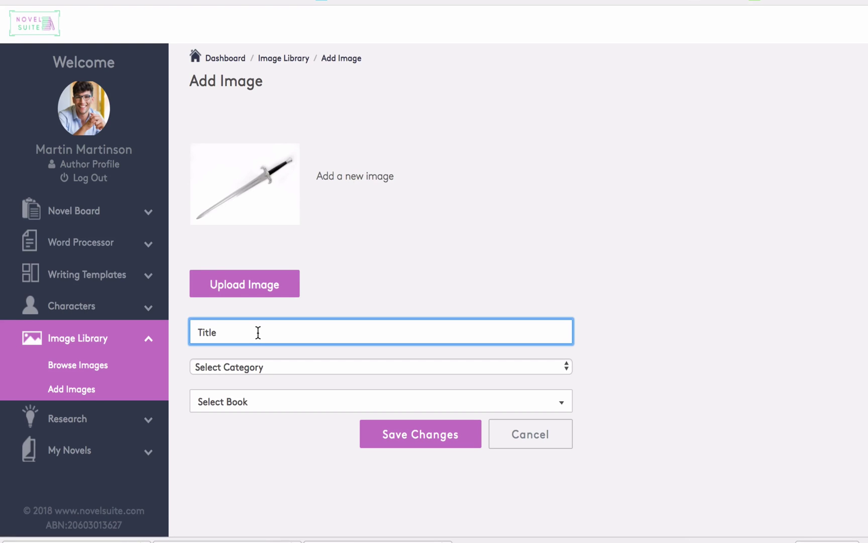
text(Medieval Sword)
key(Tab)
key(i)
click(420, 433)
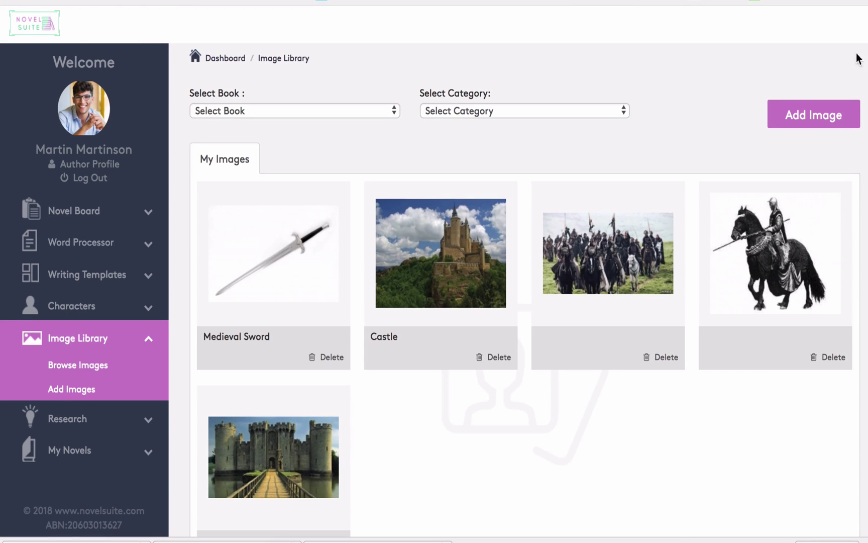
Filter the image library to Inspiration, then return to the dashboard
click(611, 112)
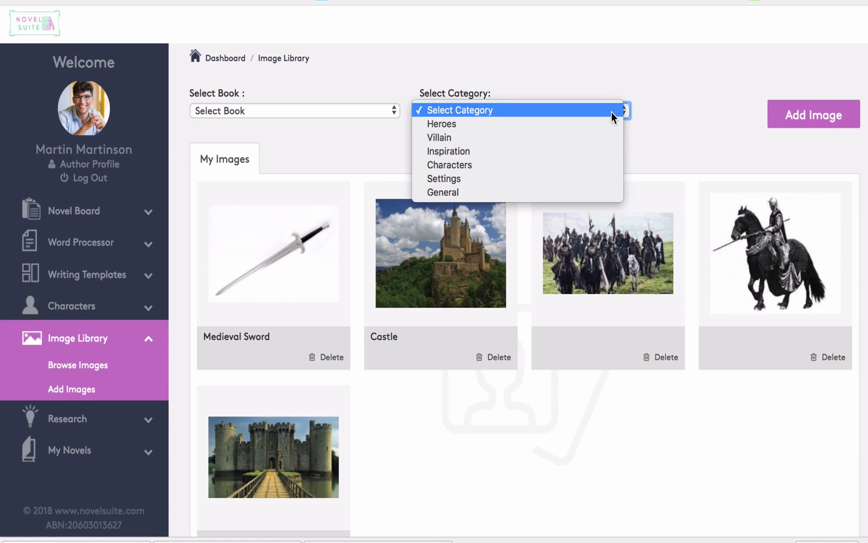
click(588, 156)
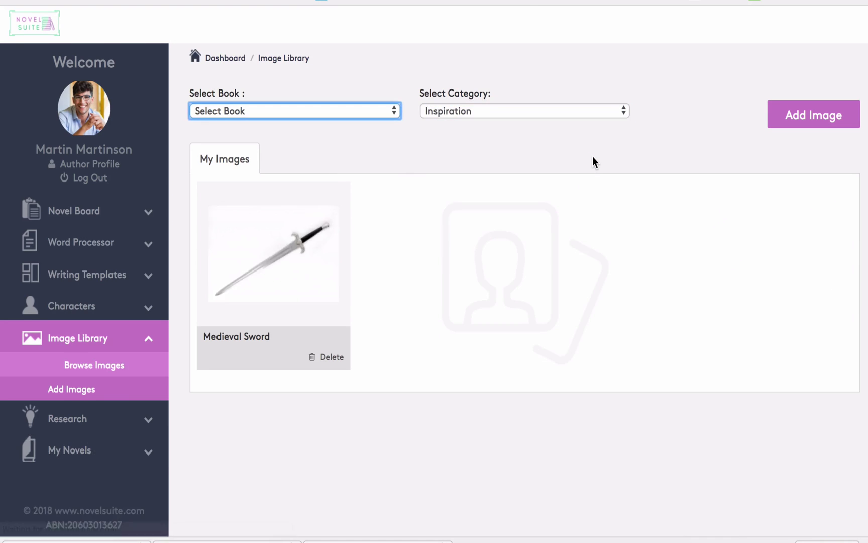
click(32, 30)
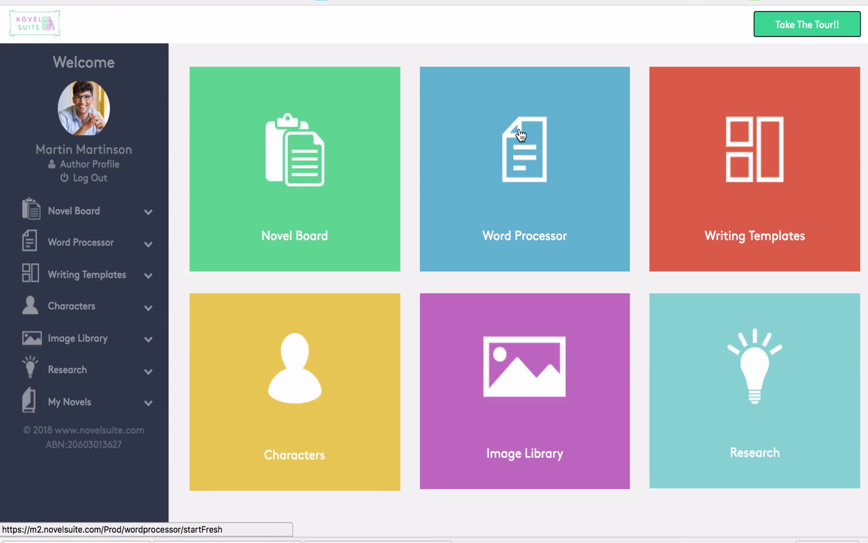
Start a Scenes template titled 'Entering the Tavern' assigned to Nothing to Fear
click(737, 162)
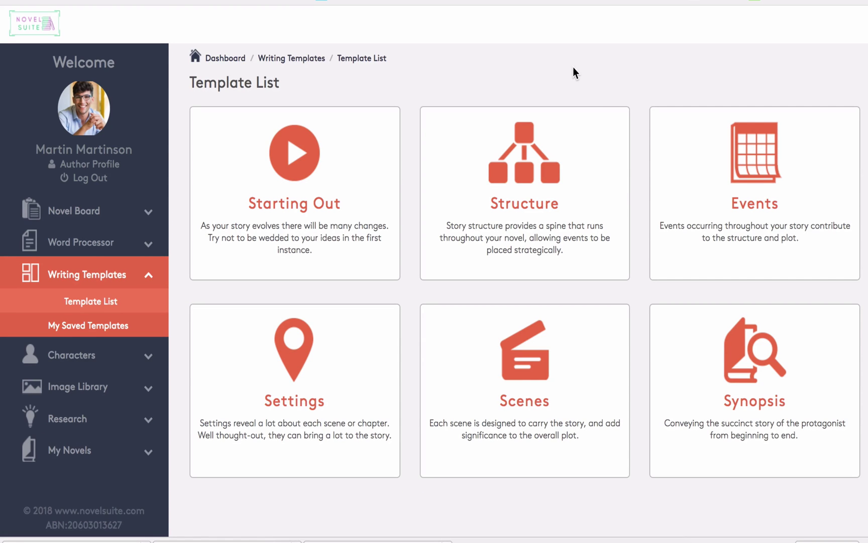
click(523, 387)
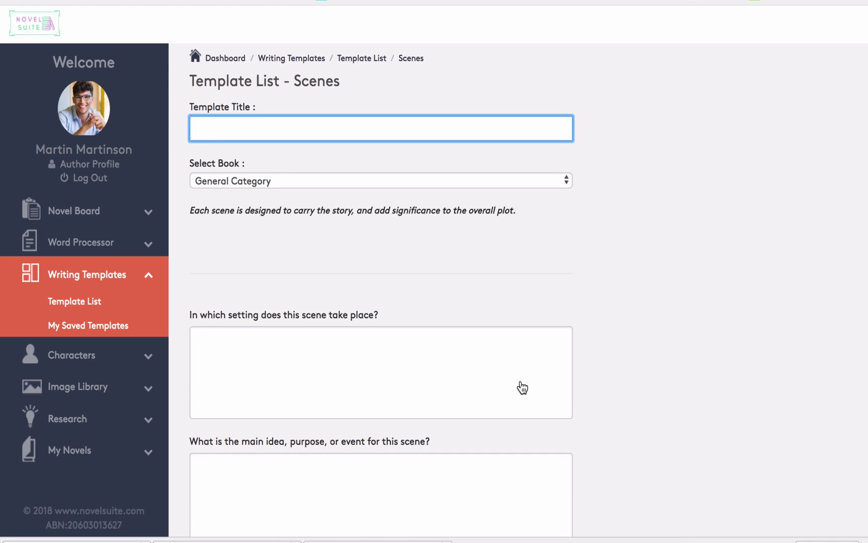
text(Entering the Tavern)
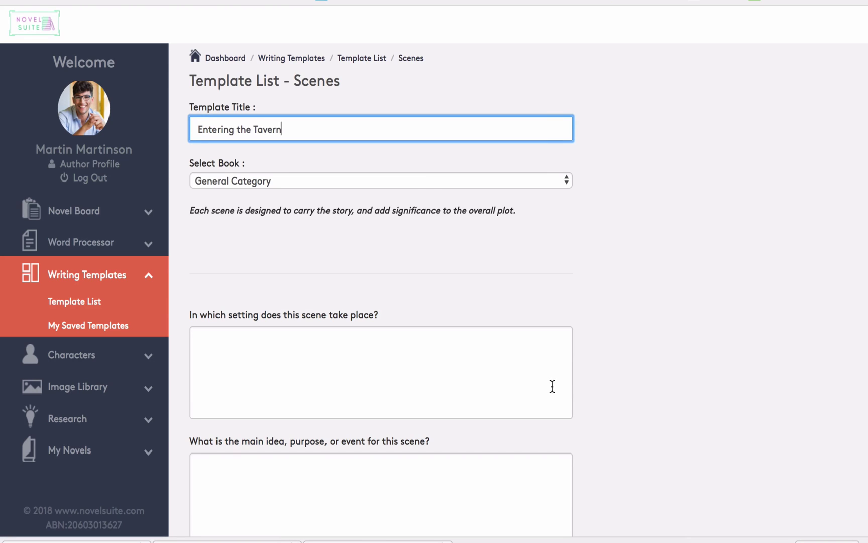
click(421, 179)
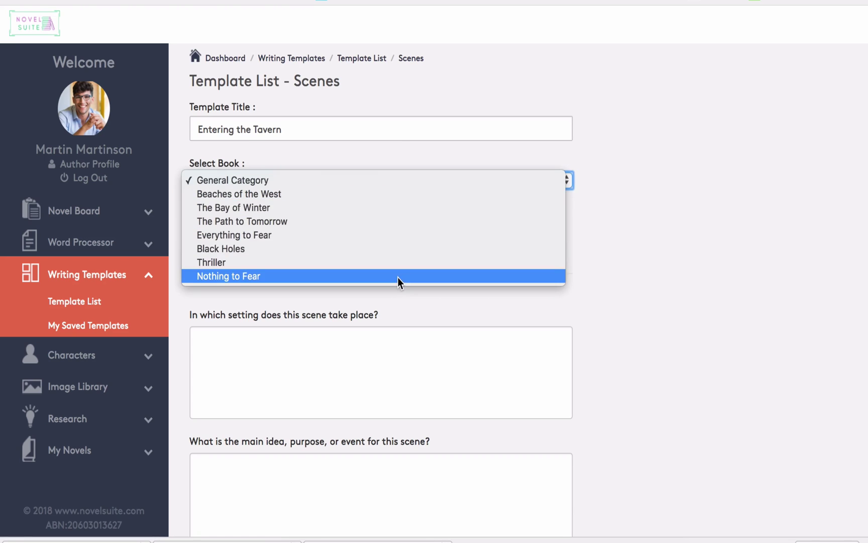
click(398, 277)
Save the Entering the Tavern scenes template and go back to the template list
scroll(344, 377, down, 1)
scroll(344, 377, down, 3)
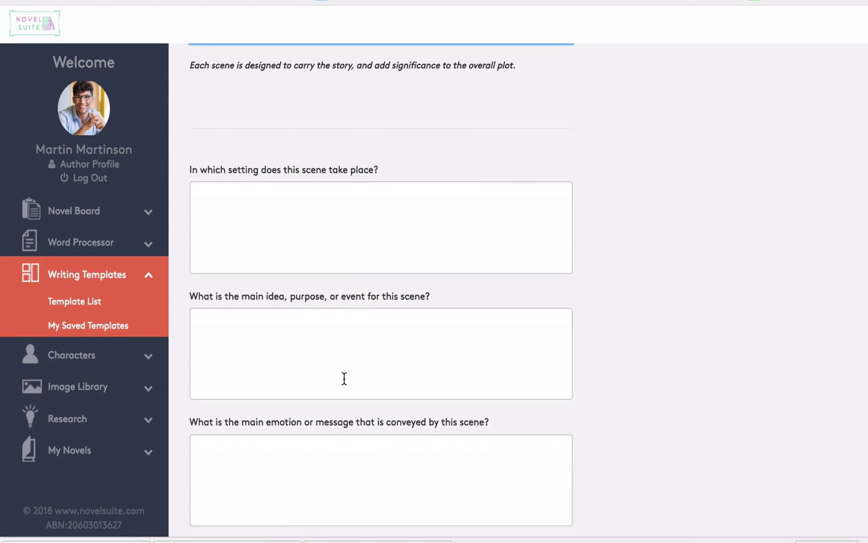
scroll(344, 377, down, 1)
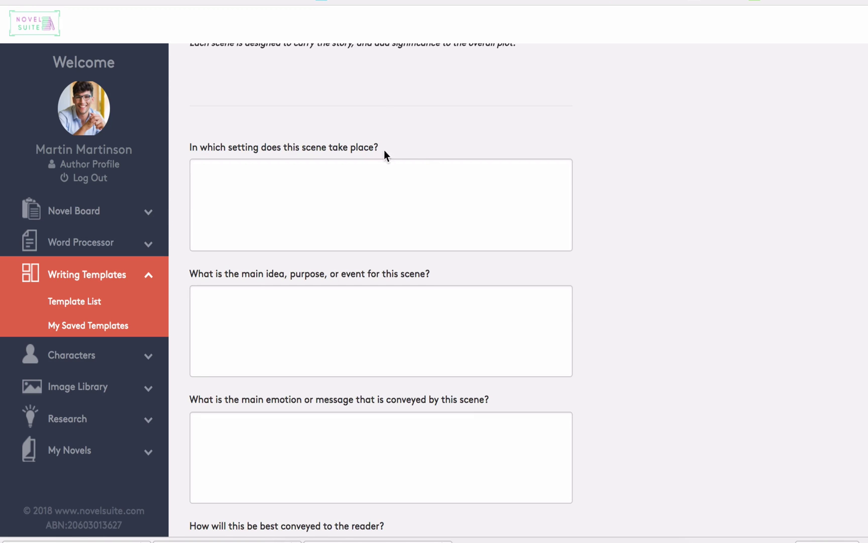
scroll(426, 150, down, 1)
scroll(427, 150, down, 3)
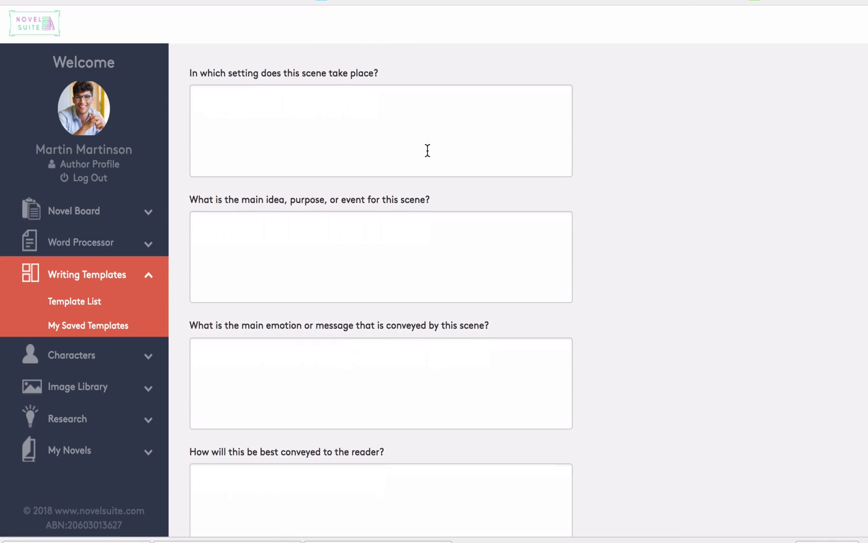
scroll(435, 203, down, 3)
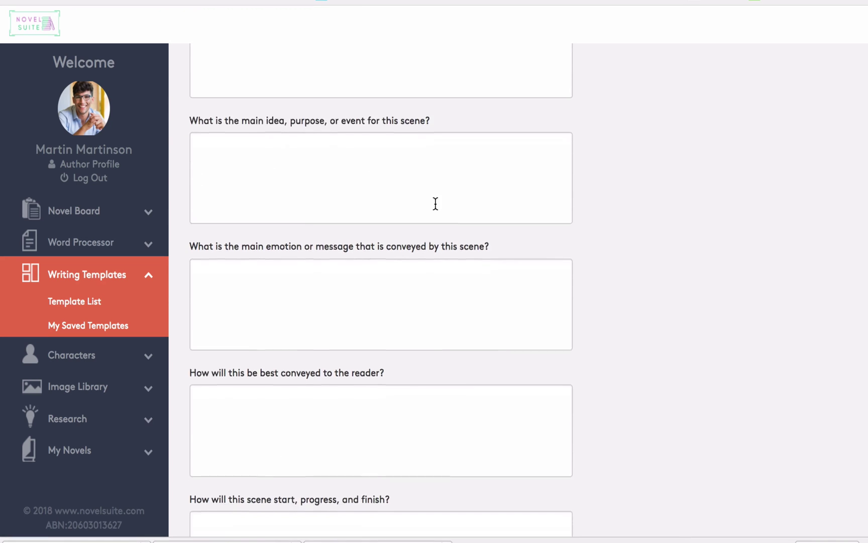
scroll(319, 260, down, 4)
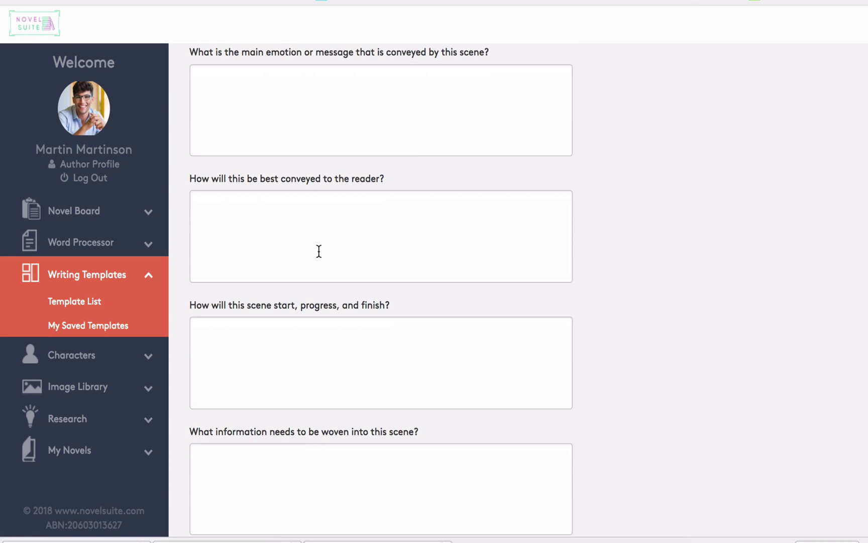
scroll(398, 254, down, 3)
scroll(397, 254, down, 15)
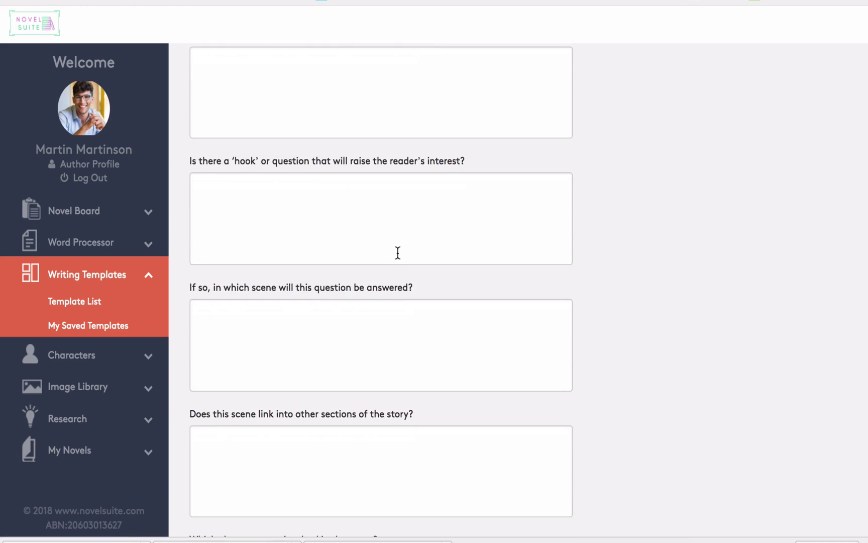
click(496, 511)
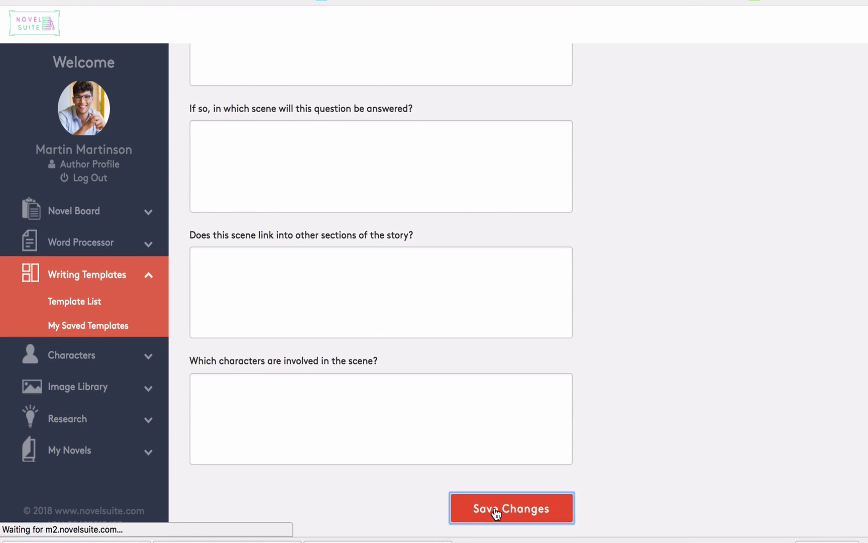
click(85, 276)
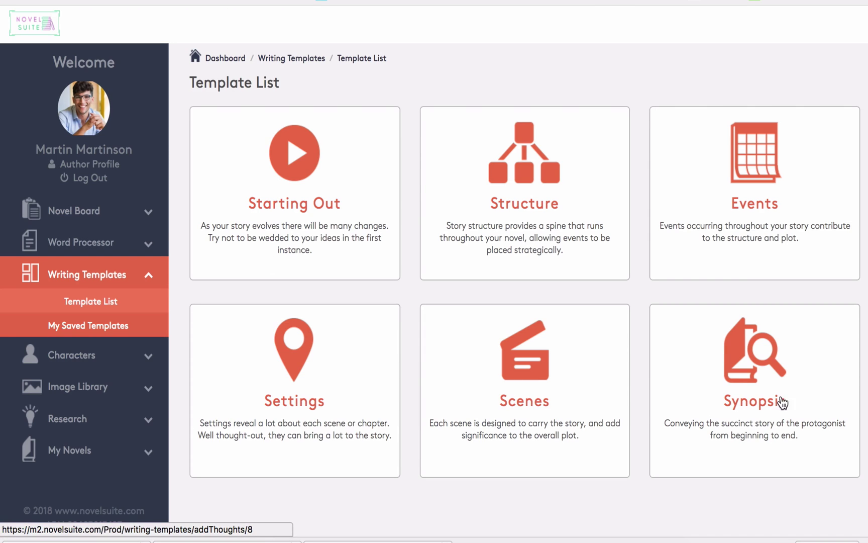
Title a new synopsis template 'My synopsis', fill in its answers, and save it
click(779, 408)
text(My )
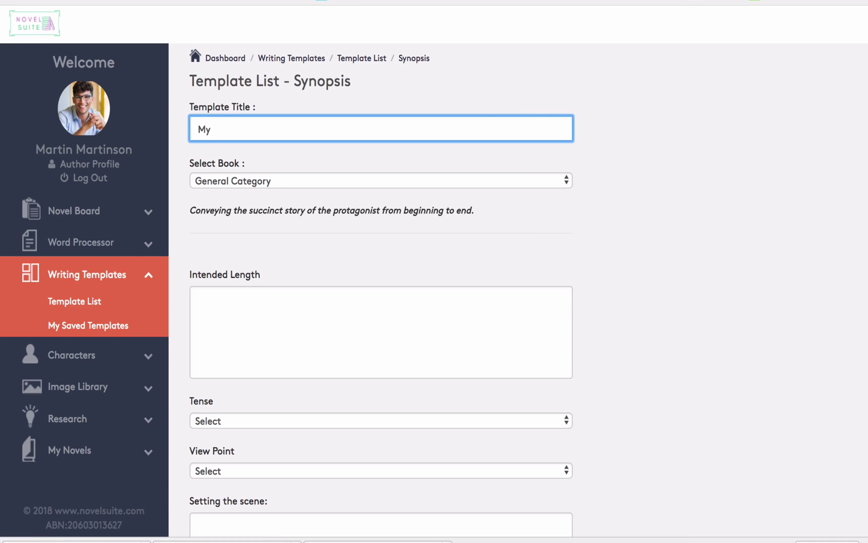
text(synopsis)
click(378, 331)
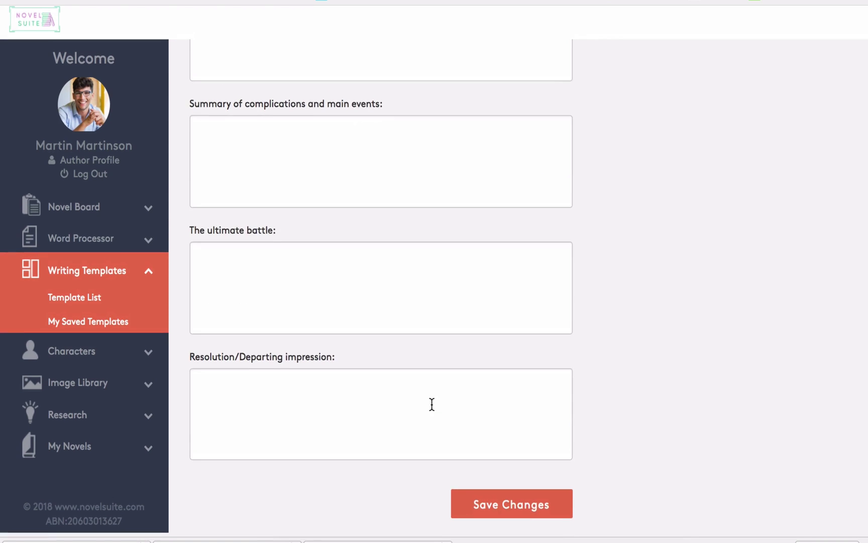
scroll(431, 404, up, 10)
scroll(432, 404, down, 10)
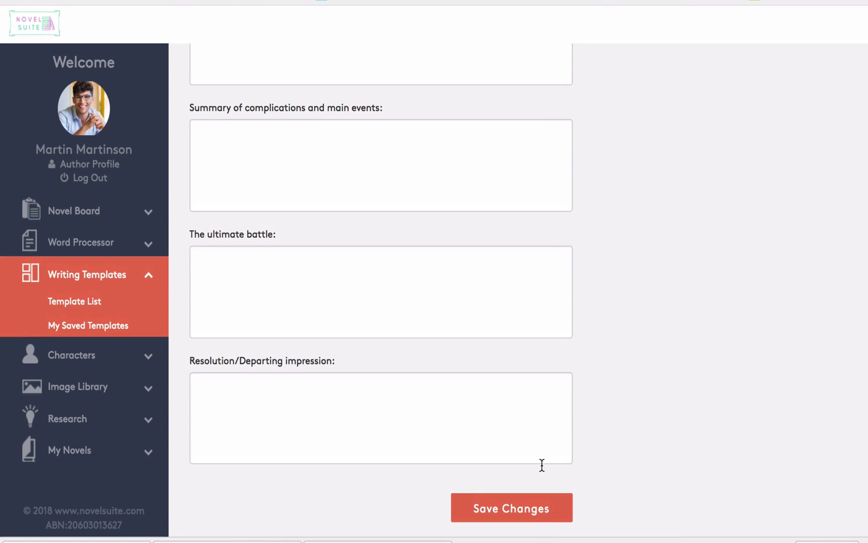
click(515, 515)
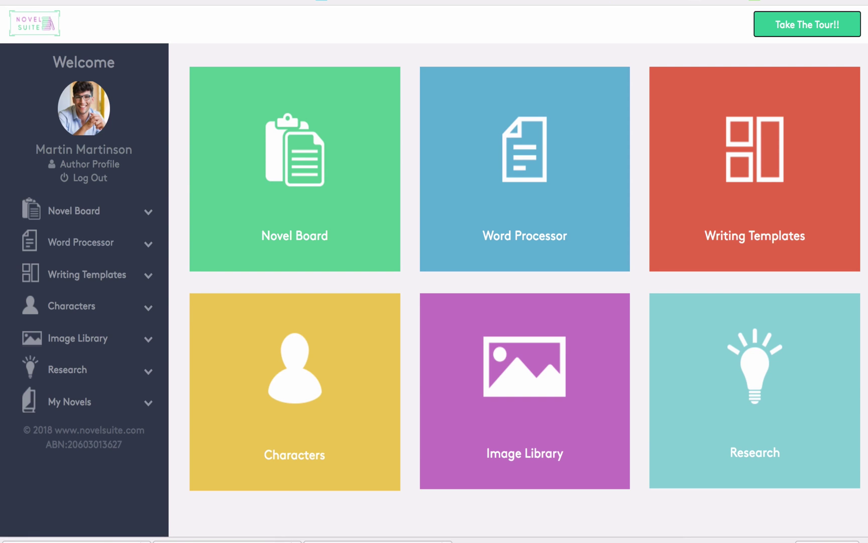
In the word processor, title the text 'Chapter 10' and choose Nothing to Fear as its book
click(508, 171)
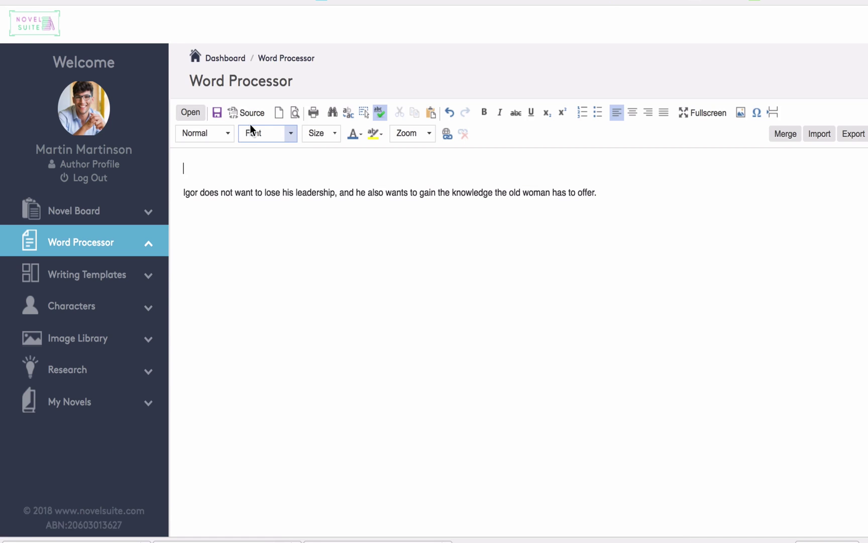
click(217, 114)
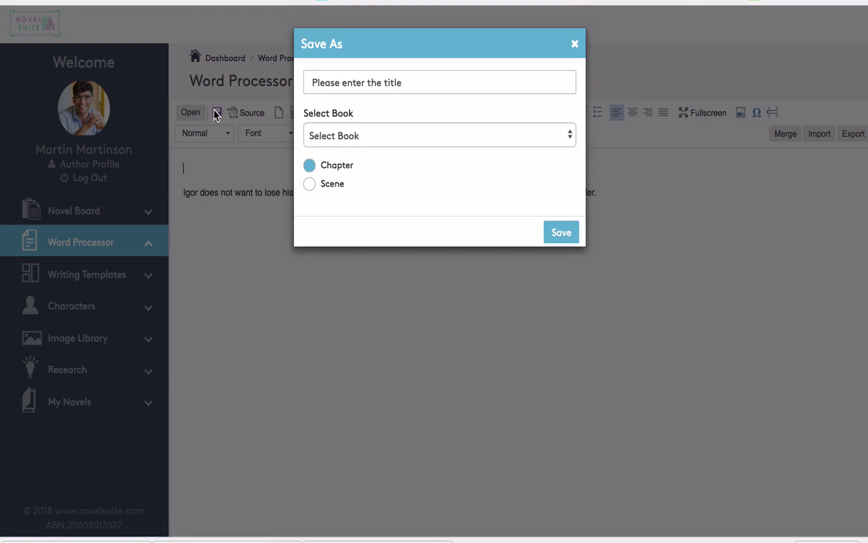
click(417, 84)
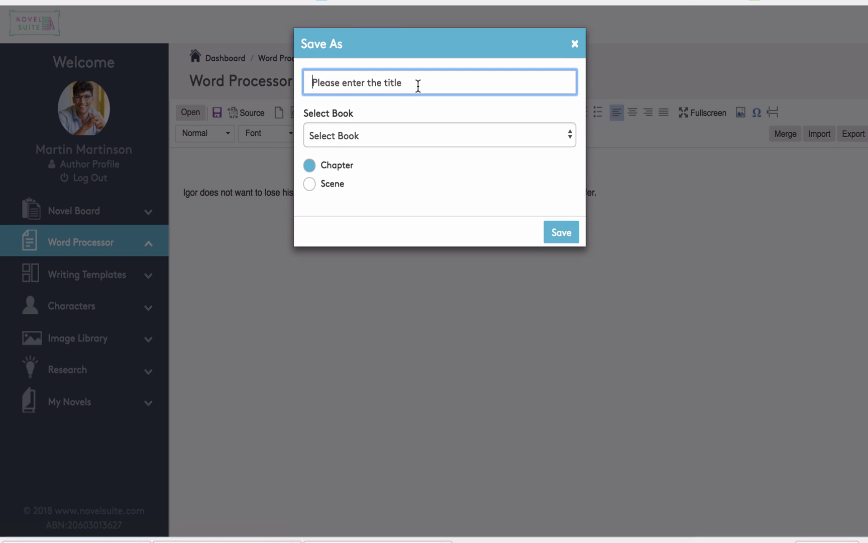
text(Chapter 10)
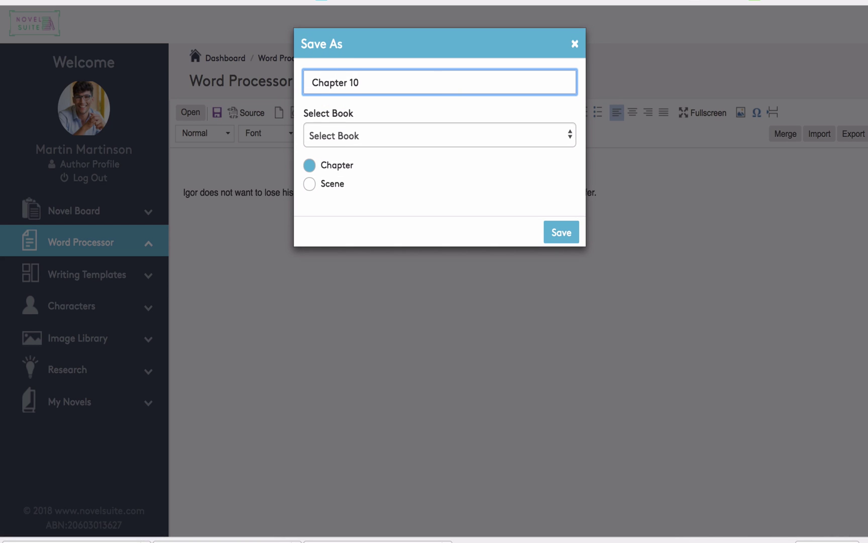
click(480, 135)
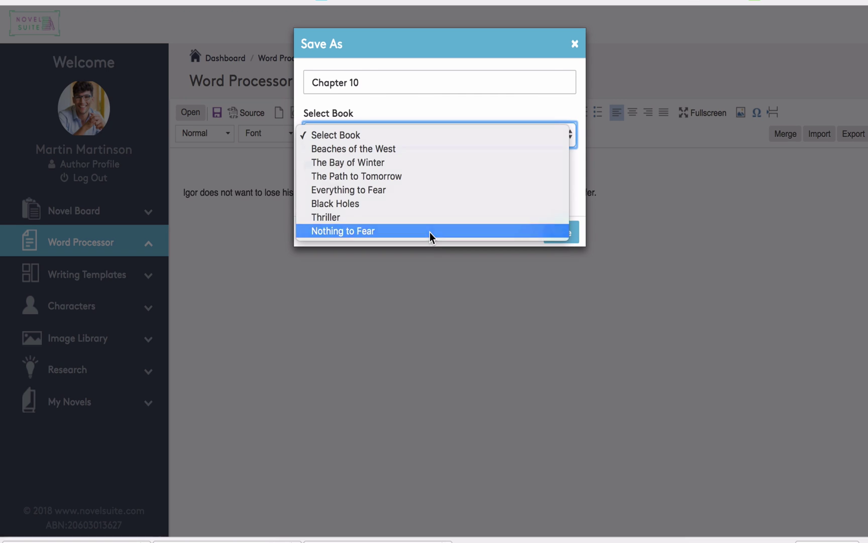
click(430, 235)
Save Chapter 10, then add Scene 1 to First Chapter
click(552, 234)
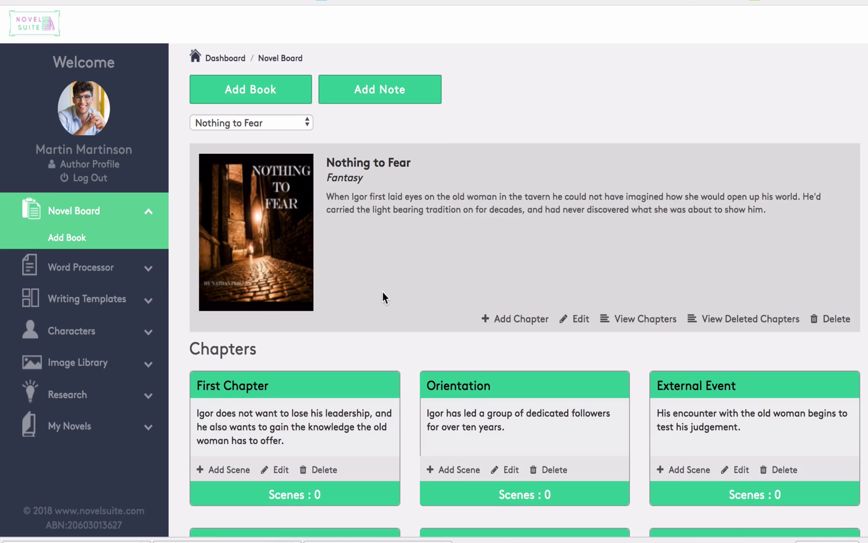
scroll(382, 296, down, 7)
scroll(302, 377, up, 8)
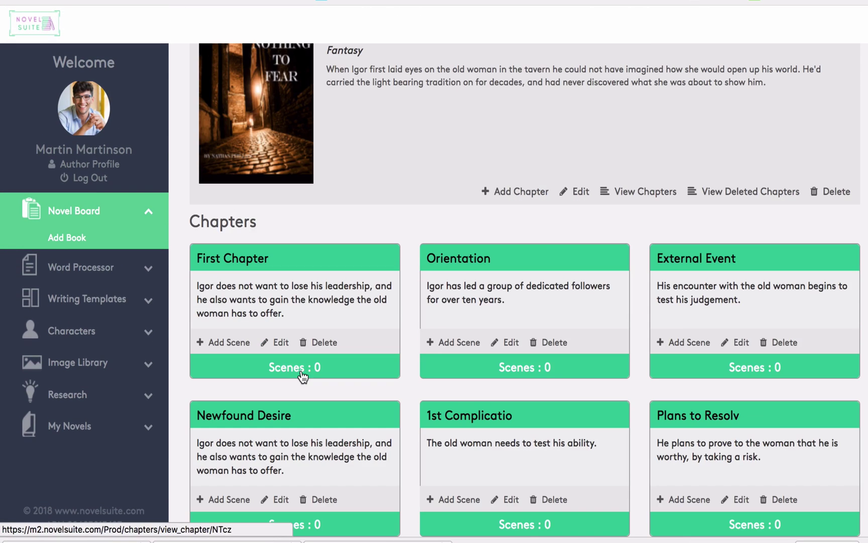
click(243, 346)
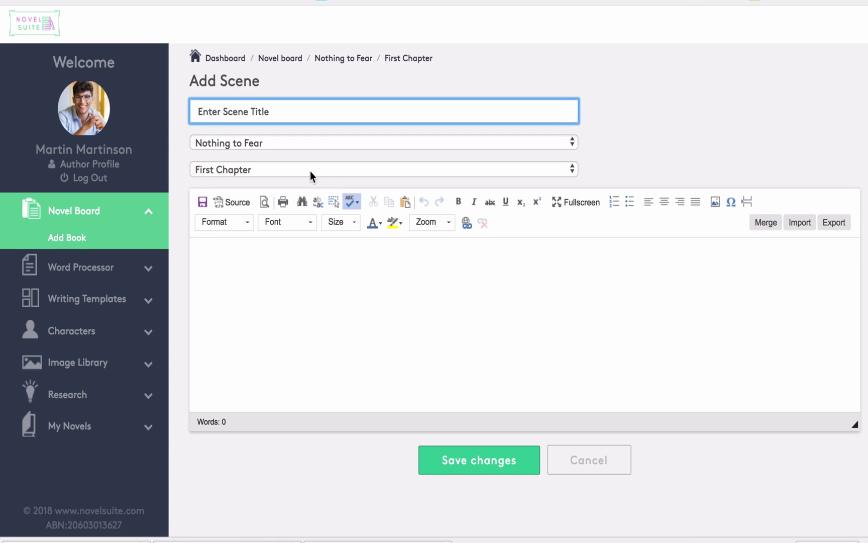
text(Scene 1)
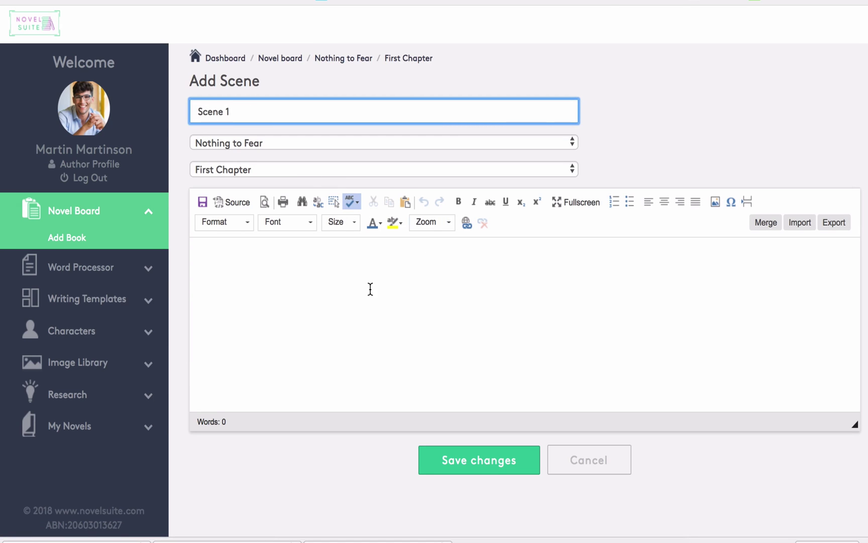
click(469, 468)
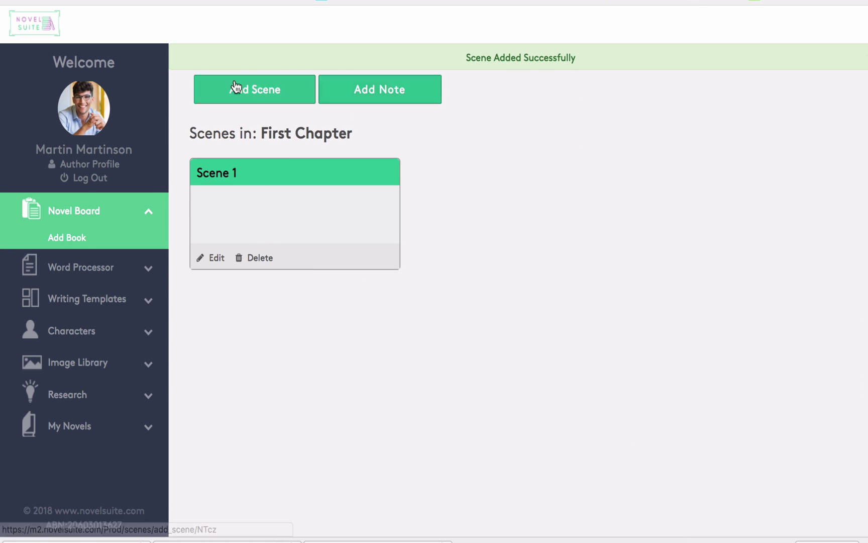
Add Scene 2 to First Chapter and view the chapter's scenes list
click(255, 93)
text(S)
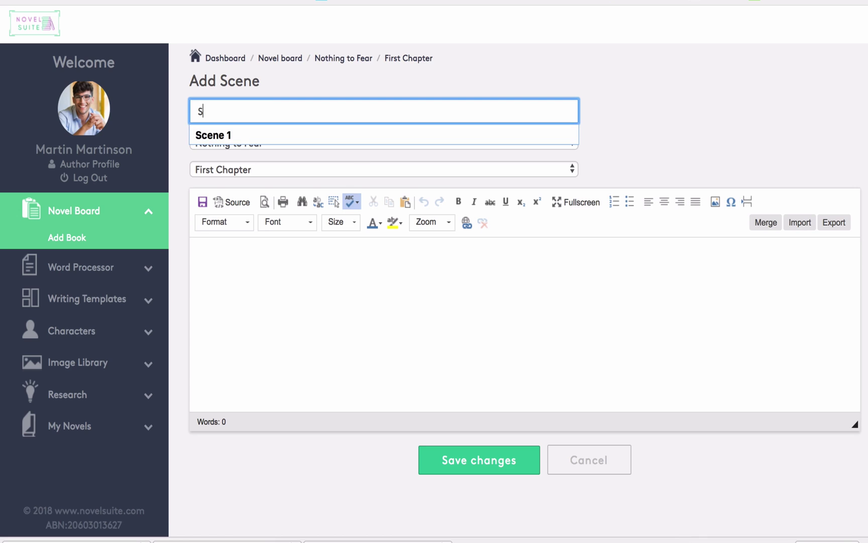
text(cene 2)
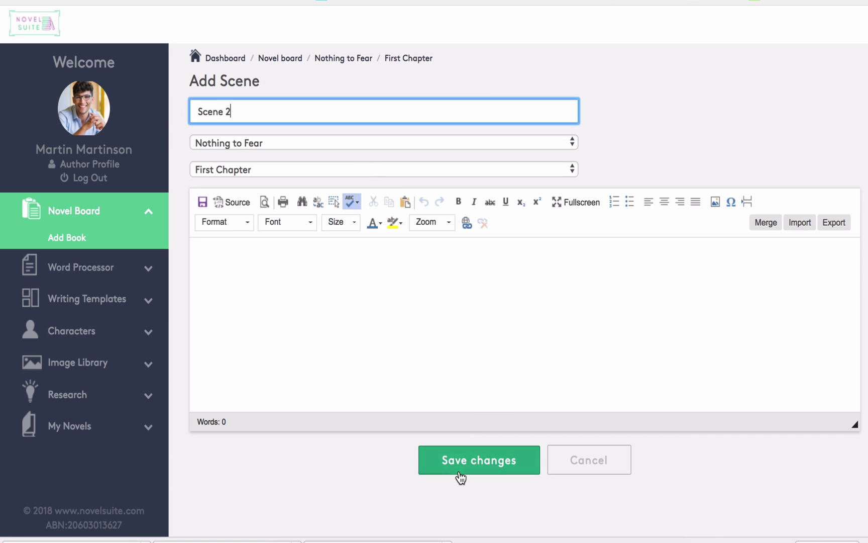
click(460, 474)
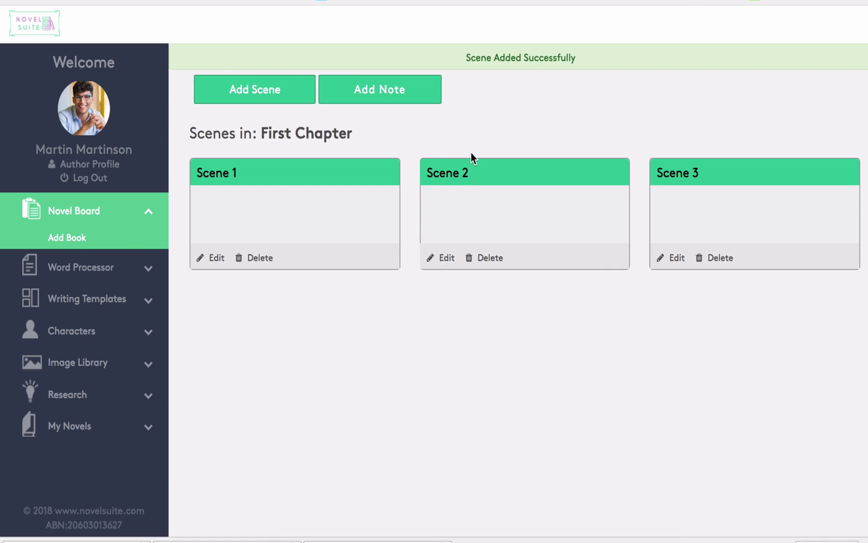
click(81, 213)
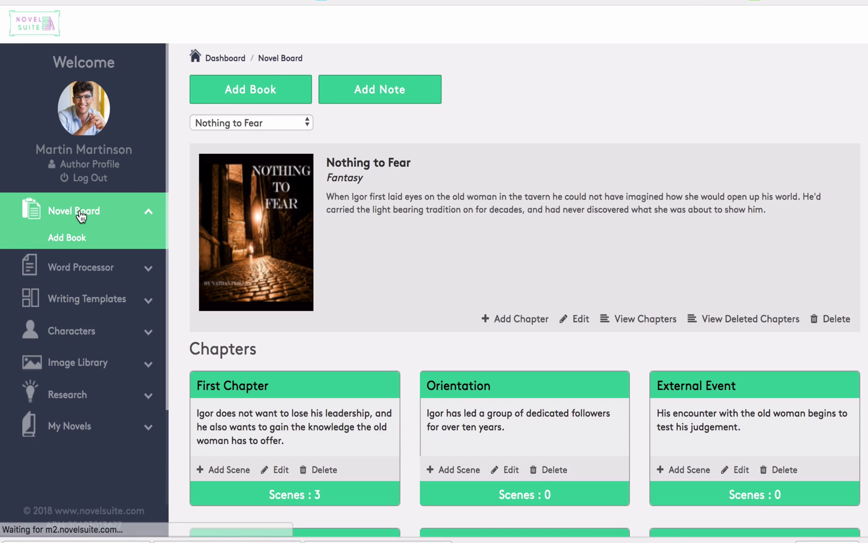
scroll(340, 431, down, 3)
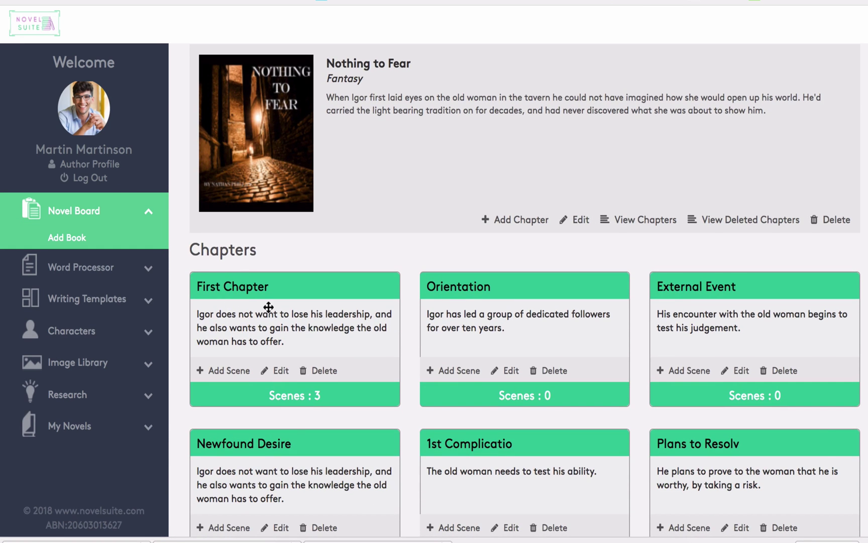
click(287, 396)
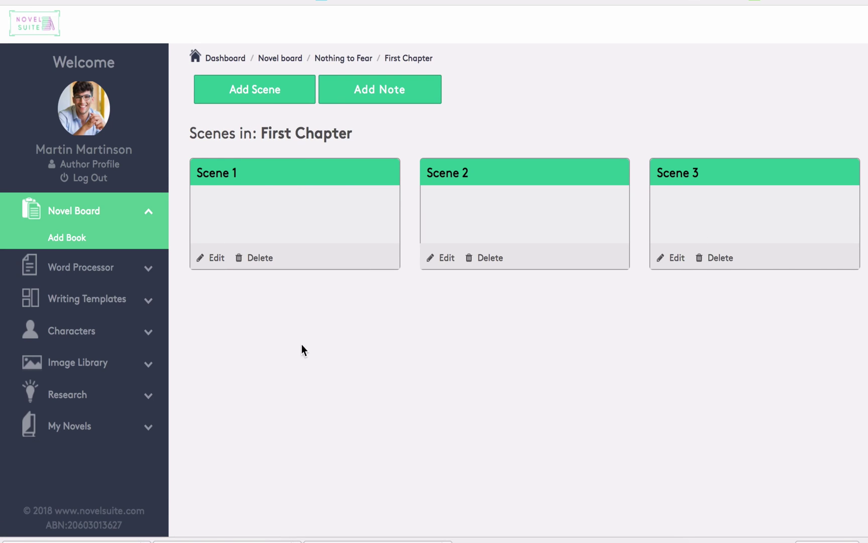
Add a yellow sticky note reading 'New note' to Nothing to Fear and dismiss the confirmation
click(377, 99)
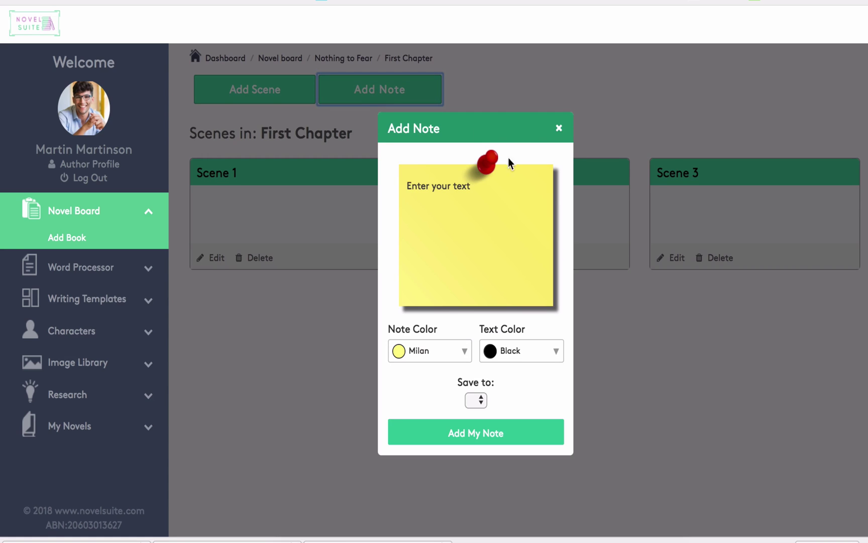
click(438, 218)
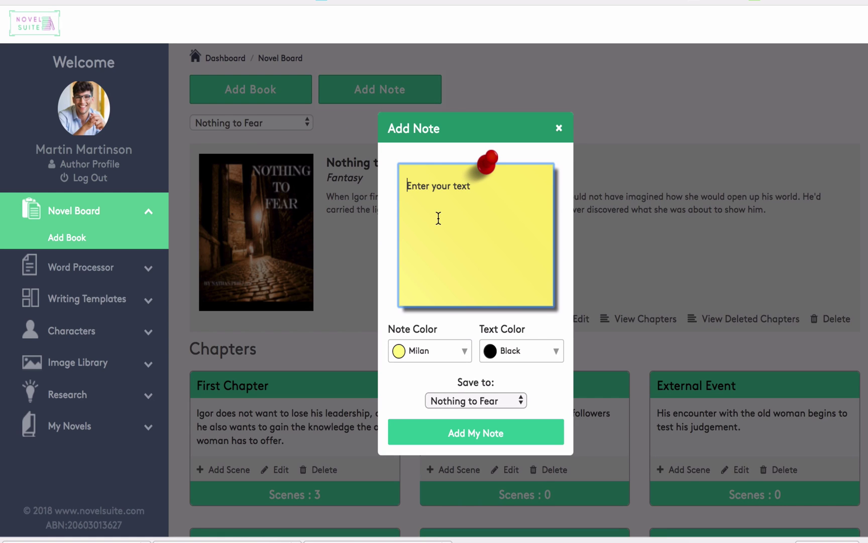
text(New note)
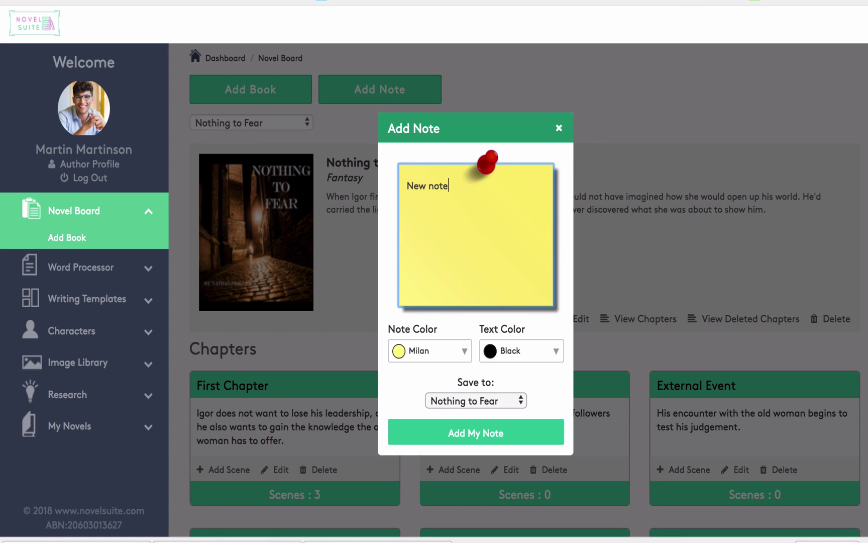
click(491, 441)
click(534, 364)
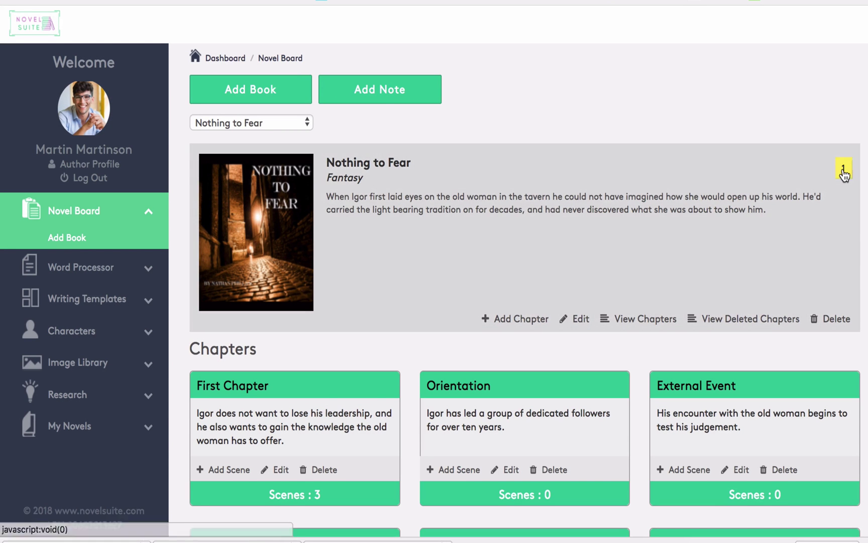
Open My Novels to review Beaches of the West, Black Holes and Everything to Fear
click(80, 425)
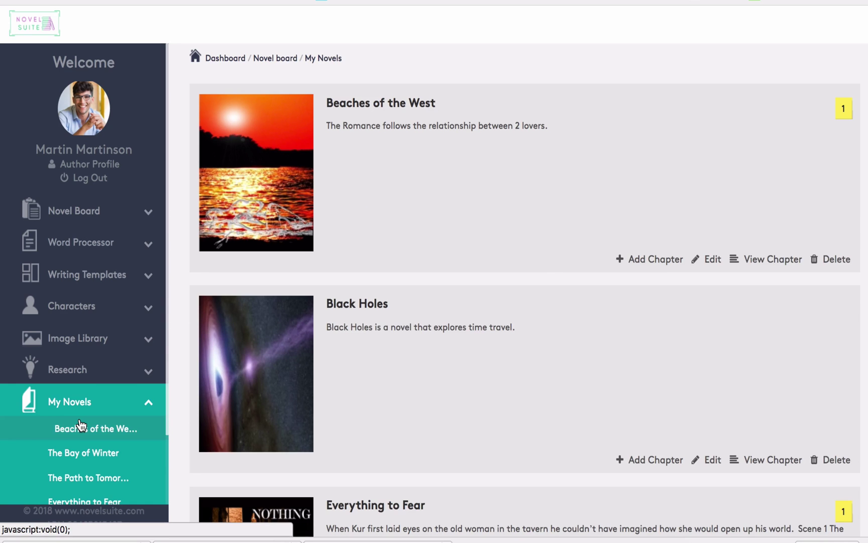
scroll(572, 277, down, 3)
scroll(572, 277, up, 3)
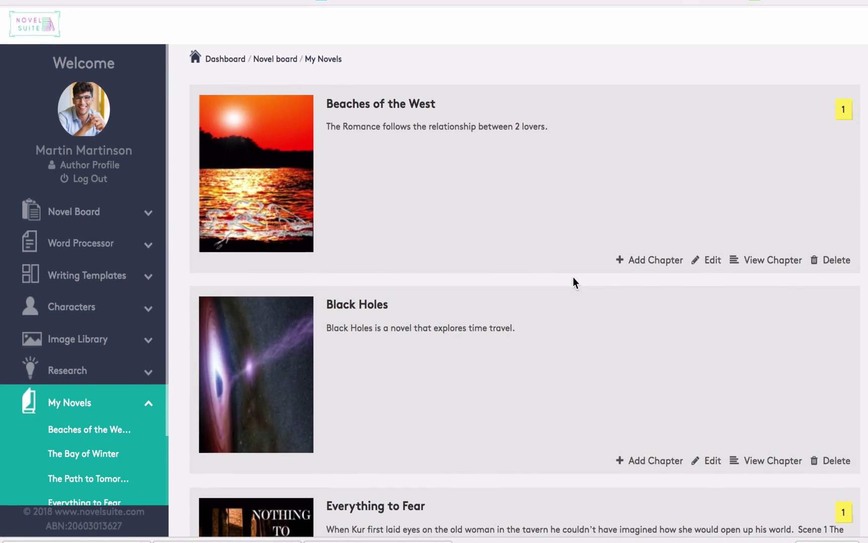
Go back to the Dashboard via the Novel Suite logo
click(35, 23)
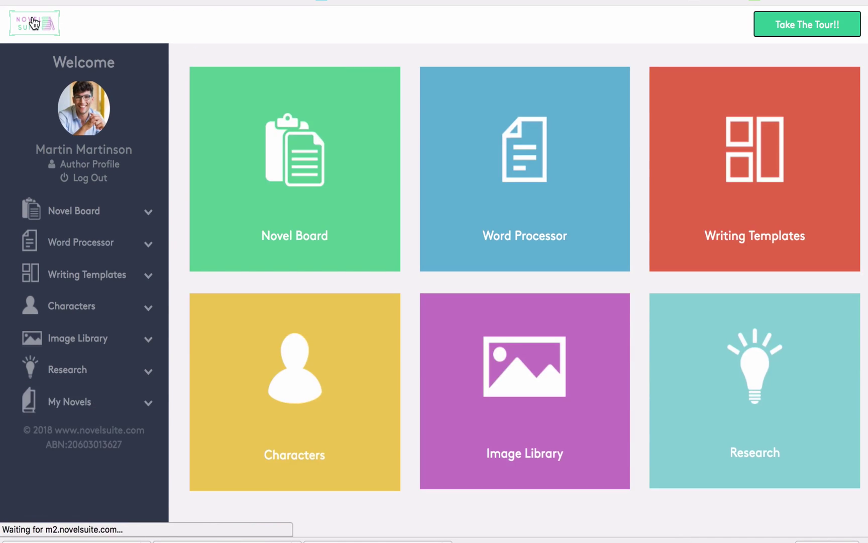